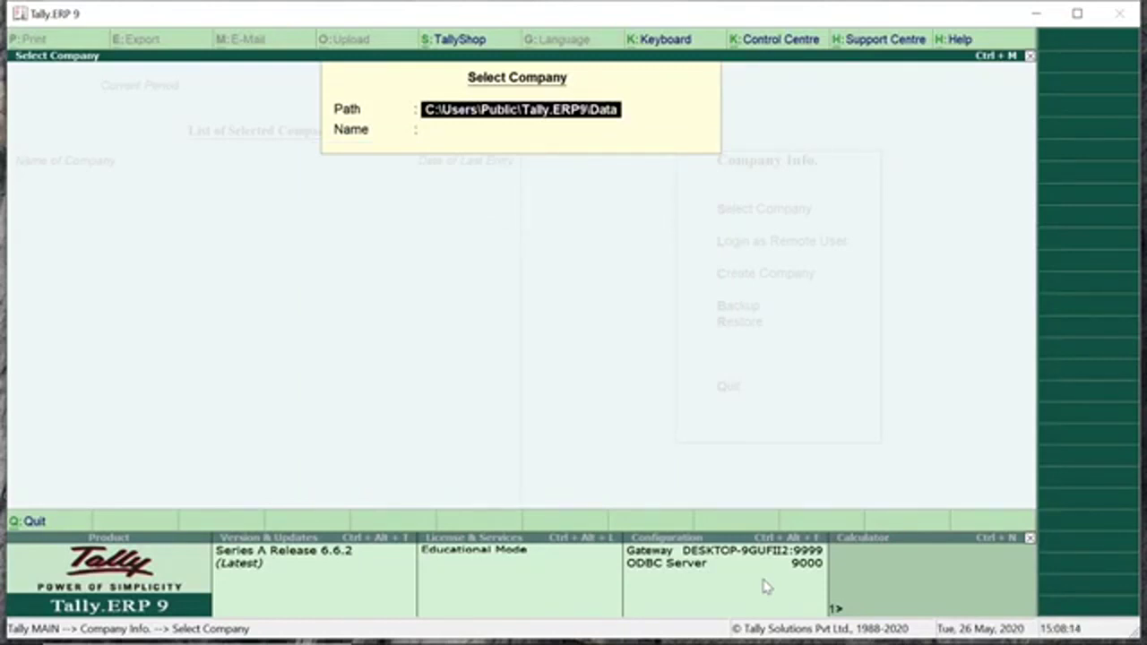
Load the Mahaveer Traders company from the List of Companies.
{"action": "key", "text": "Return"}
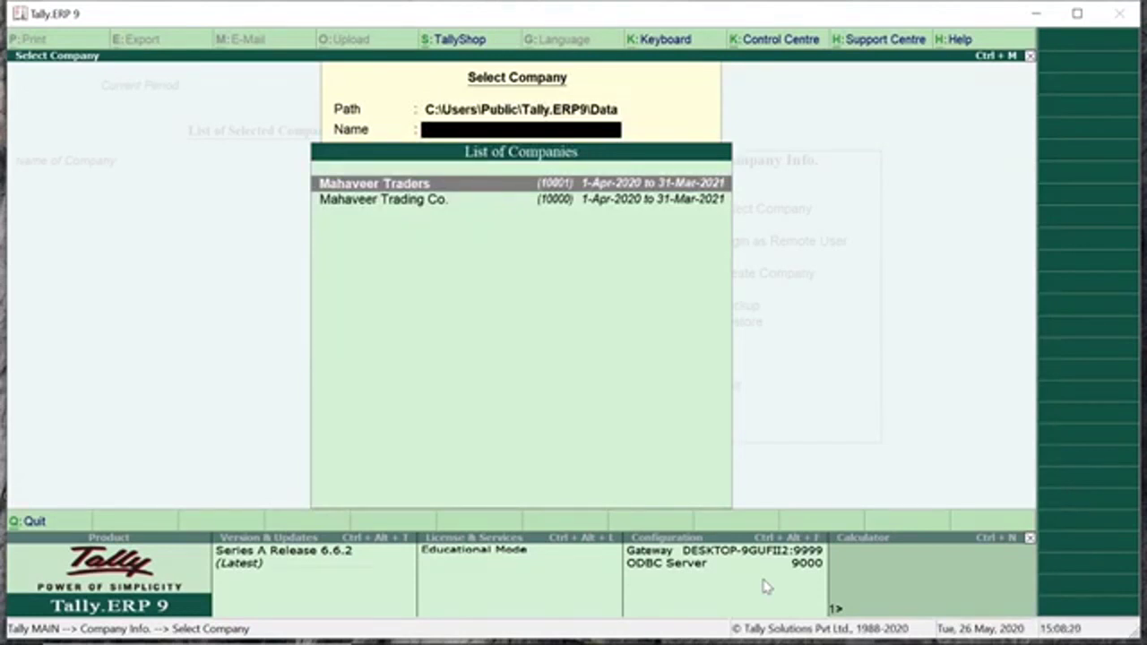
{"action": "key", "text": "Down"}
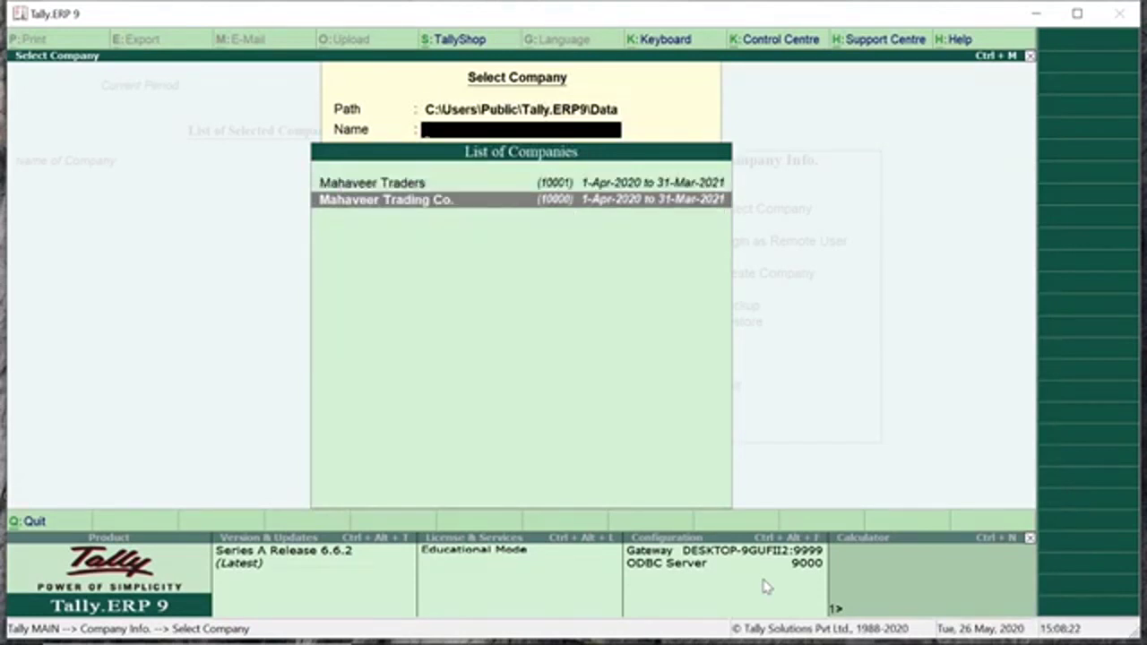
{"action": "key", "text": "Up"}
{"action": "key", "text": "Return"}
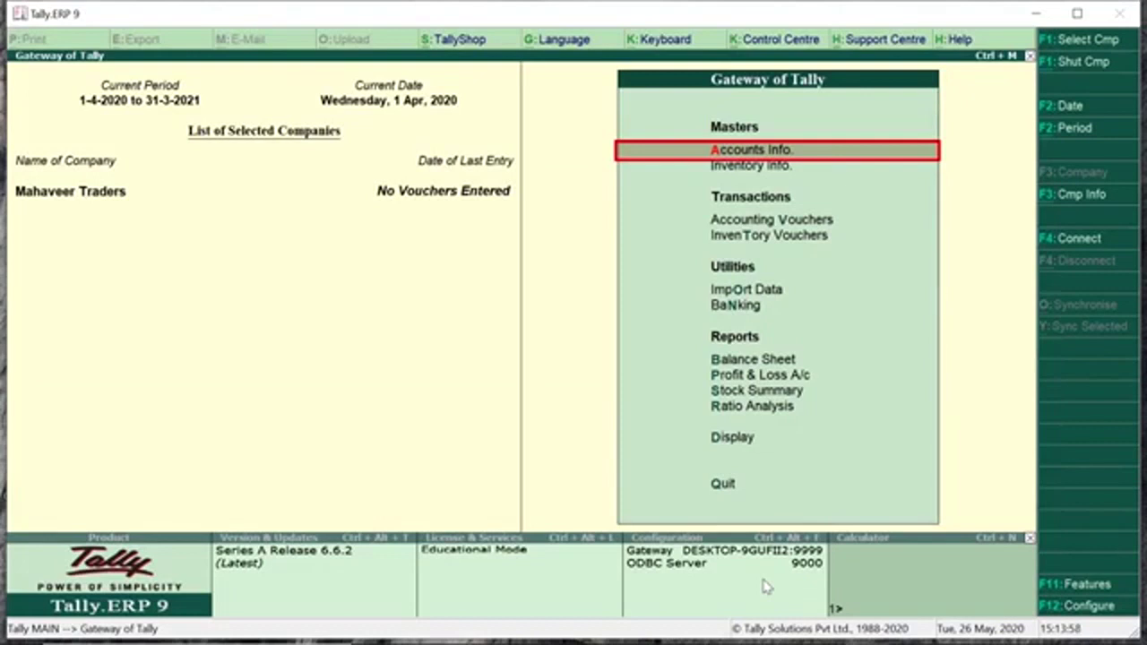
Display the existing ledgers under Accounts Info, showing Cash and Profit & Loss A/c.
{"action": "key", "text": "Return"}
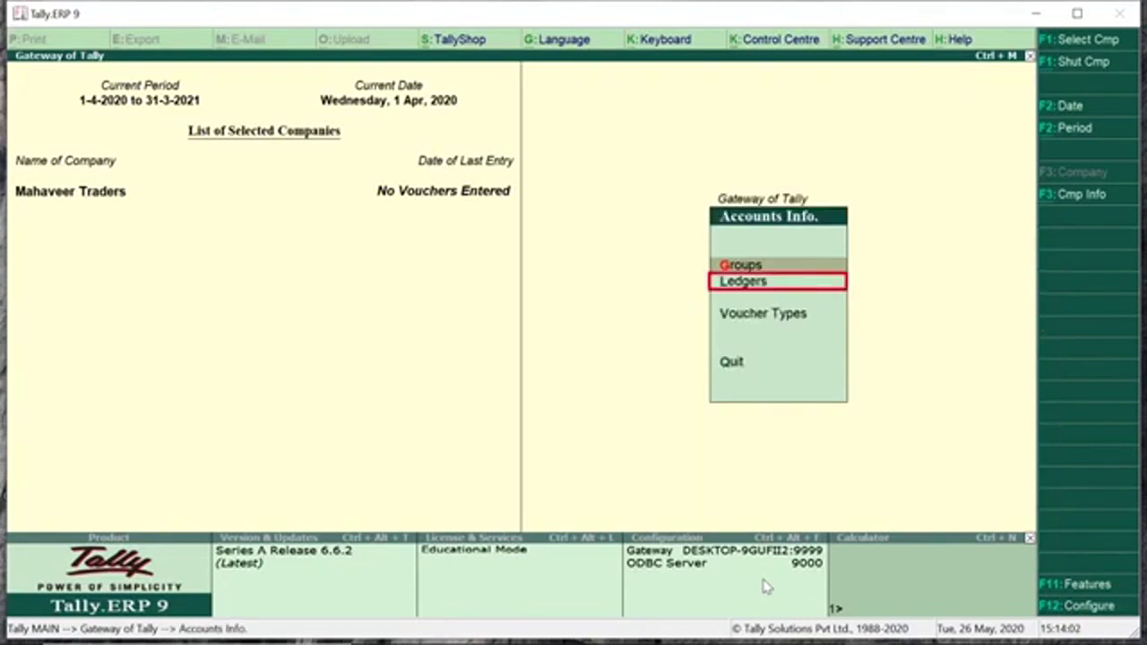
{"action": "key", "text": "Down"}
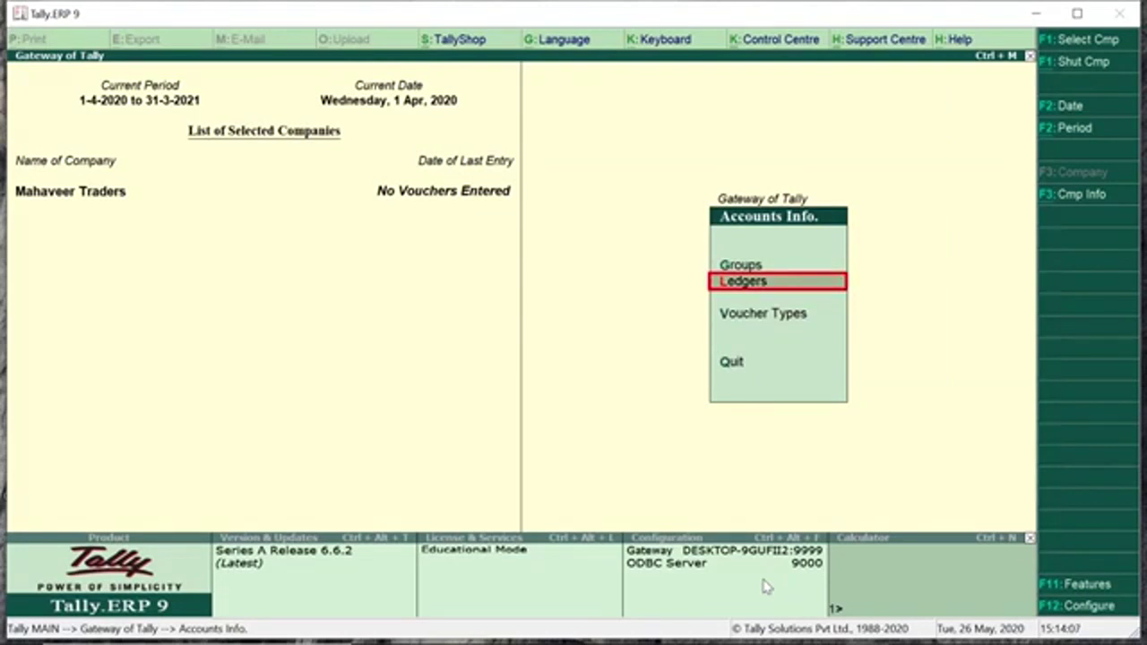
{"action": "key", "text": "Return"}
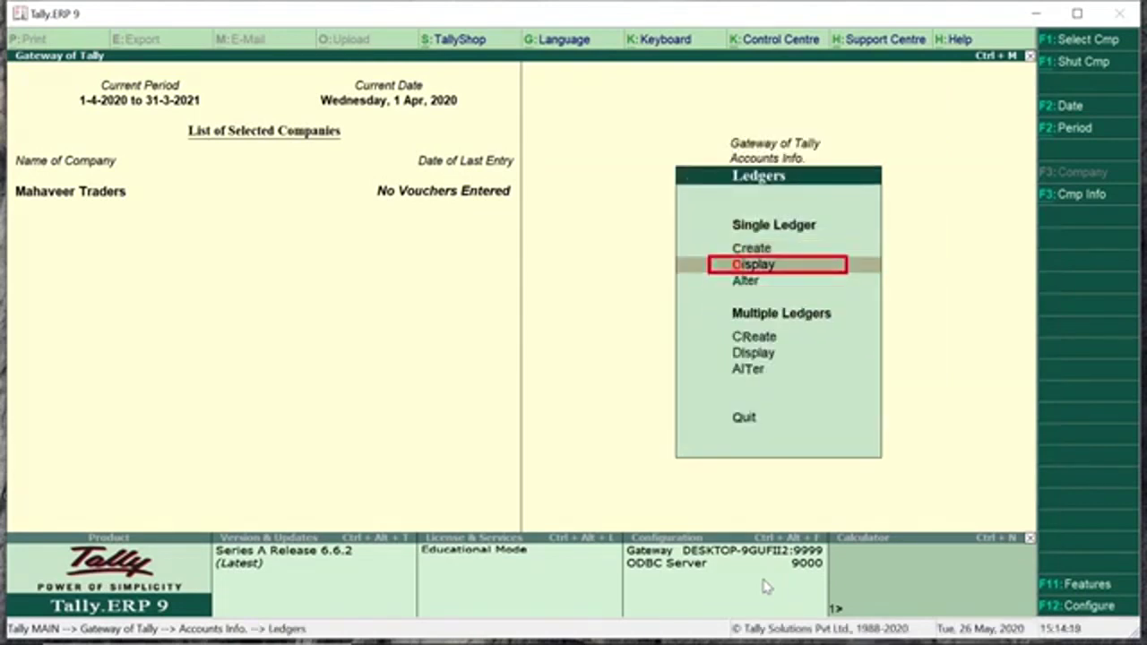
{"action": "key", "text": "Return"}
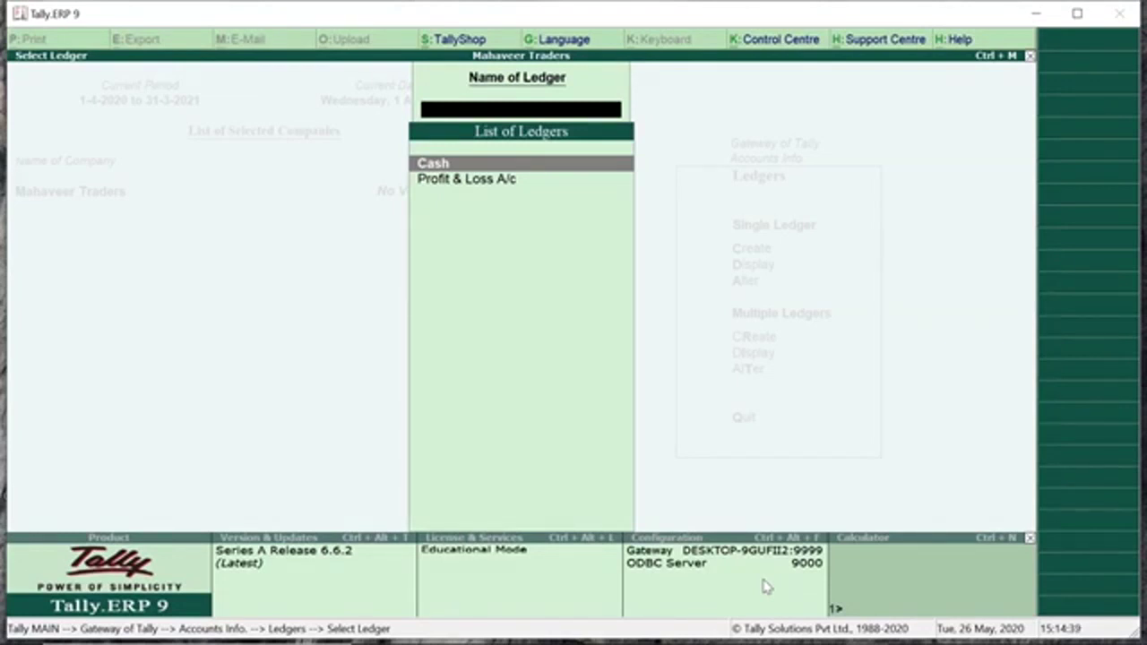
Leave the ledger list and start creating a single new ledger.
{"action": "key", "text": "Escape"}
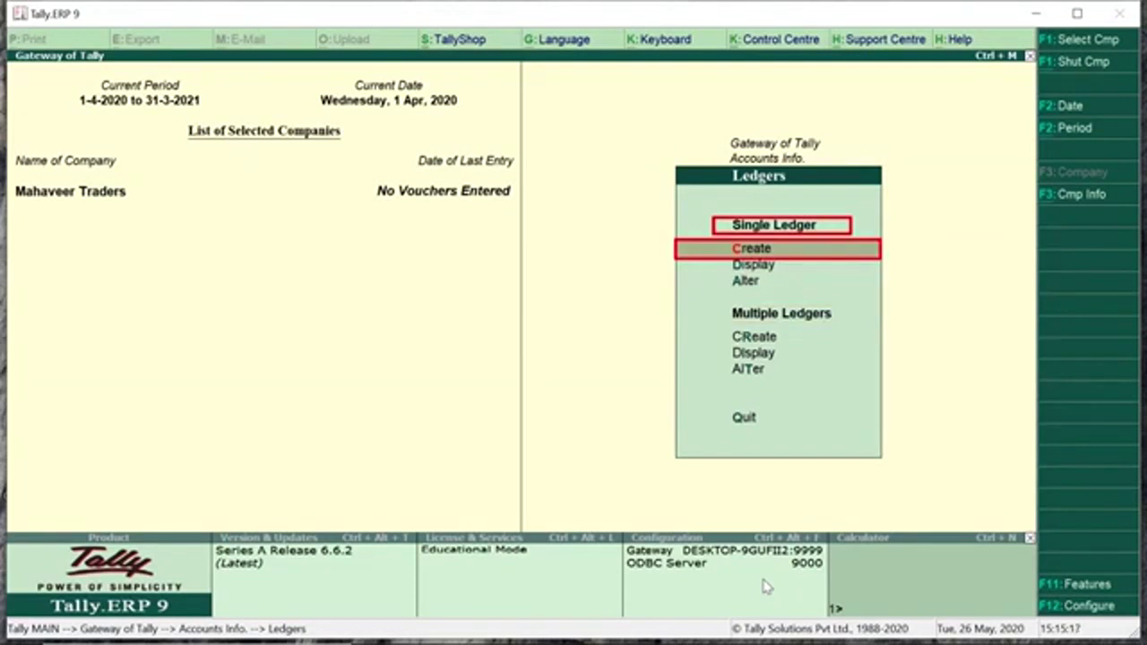
{"action": "key", "text": "Return"}
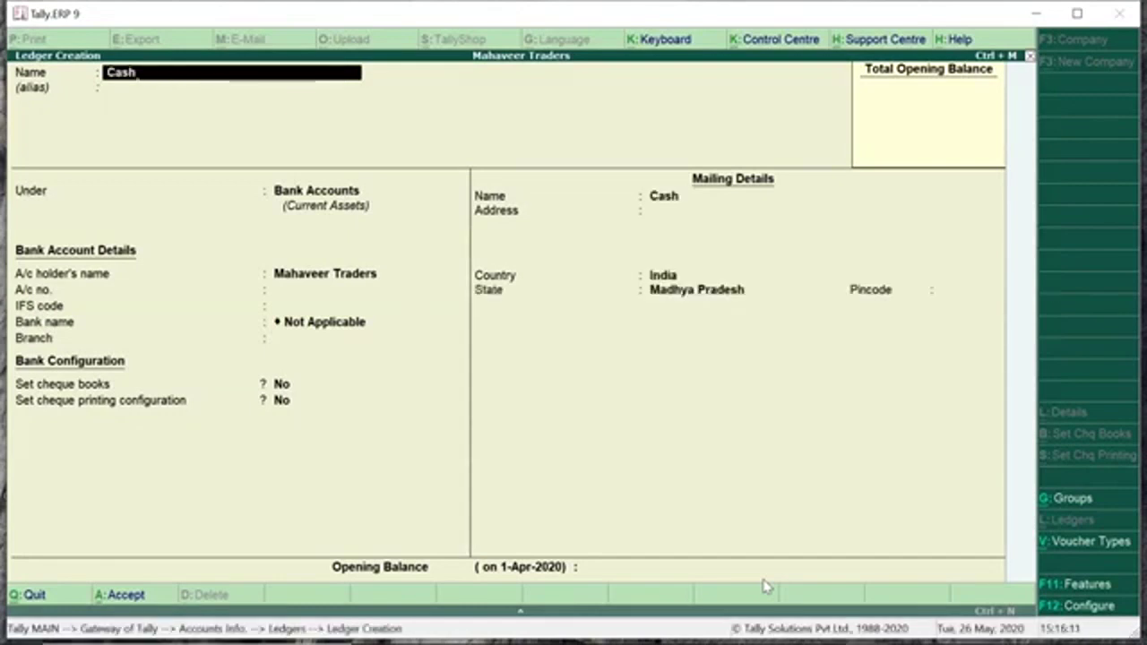
Replace the duplicate ledger name Cash with Capital A/c.
{"action": "key", "text": "Return"}
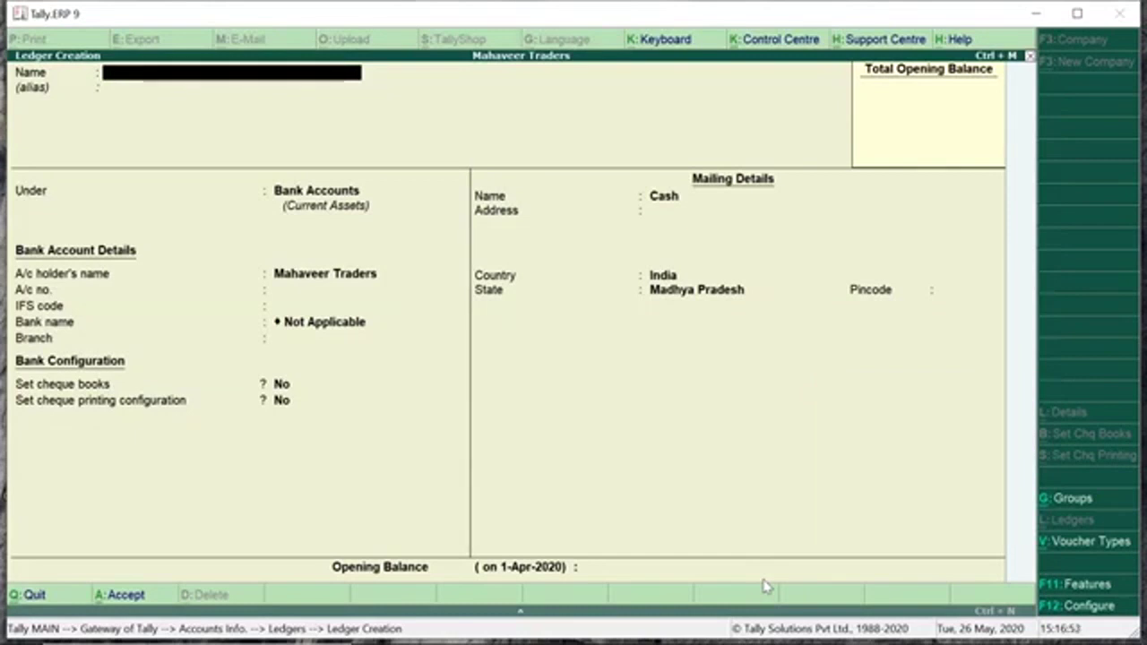
{"action": "type", "text": "Capital A/c"}
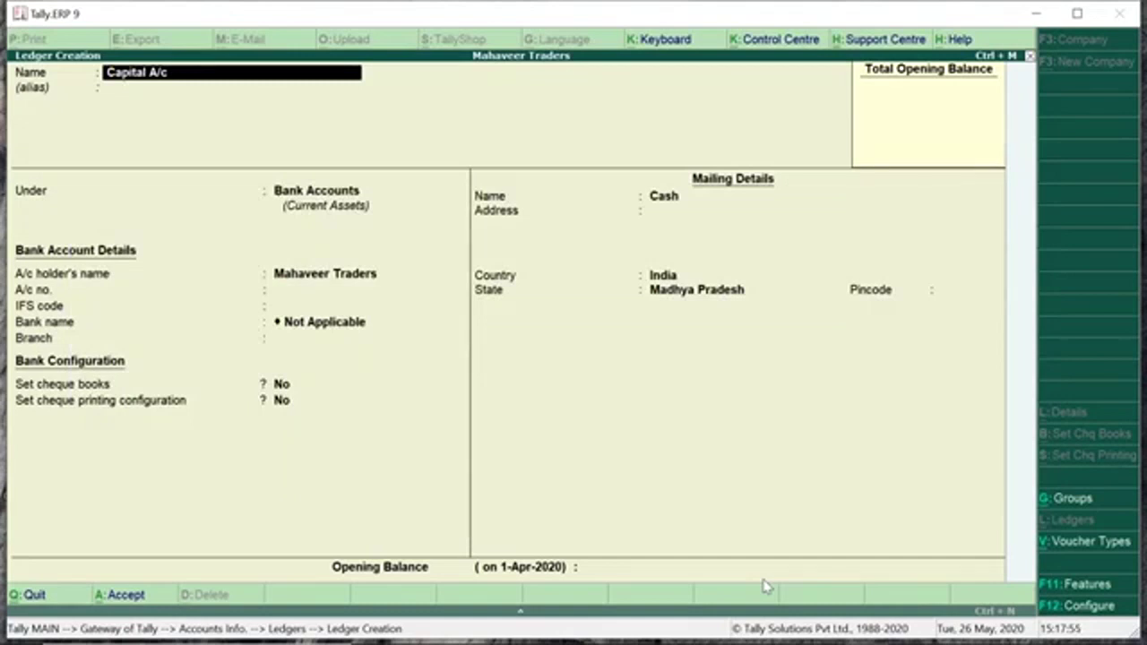
Accept Capital A/c as the ledger name and bring up the List of Groups.
{"action": "key", "text": "Return"}
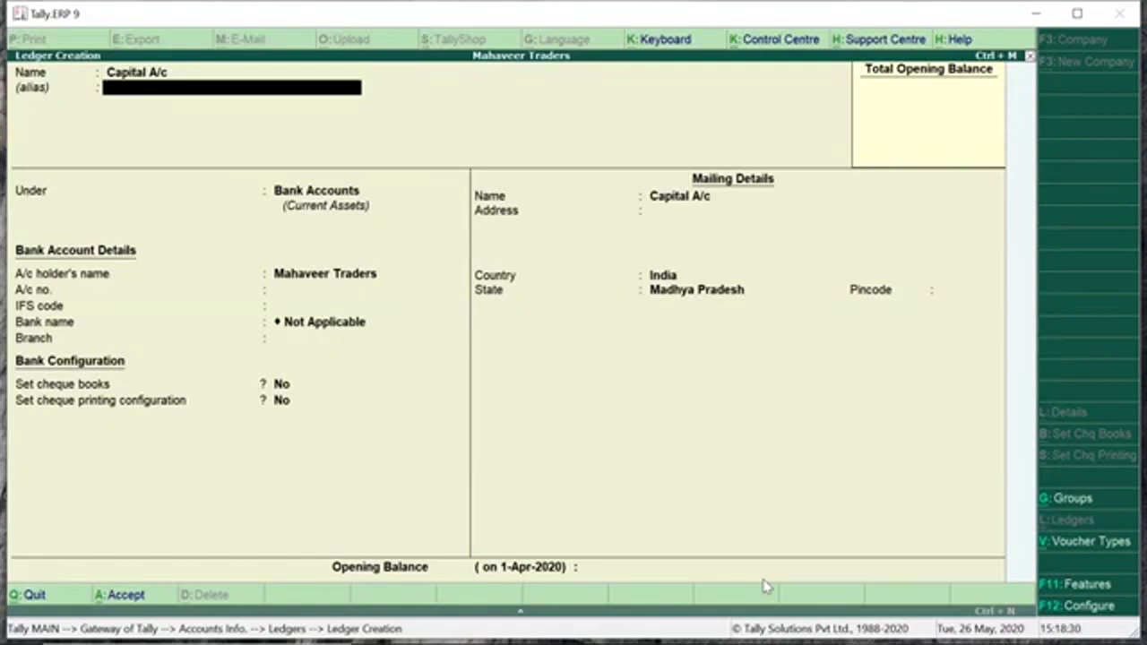
{"action": "key", "text": "Return"}
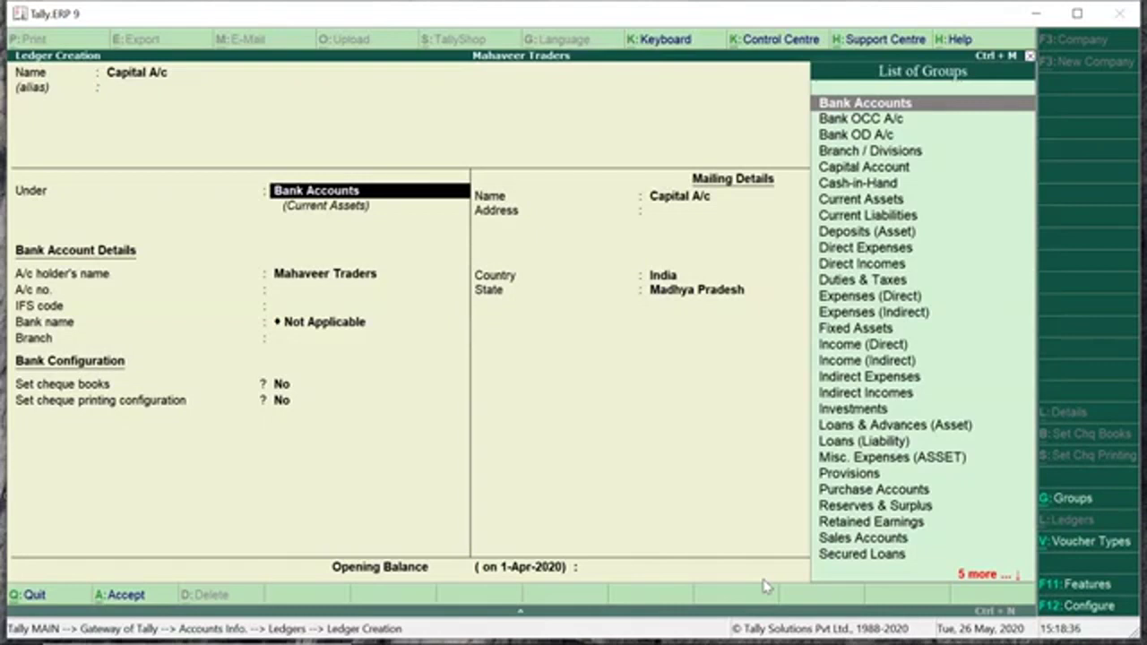
Set Capital A/c's group to Capital Account, then open the F11 accounting features.
{"action": "key", "text": "Down"}
{"action": "key", "text": "Down"}
{"action": "key", "text": "Down"}
{"action": "key", "text": "Down"}
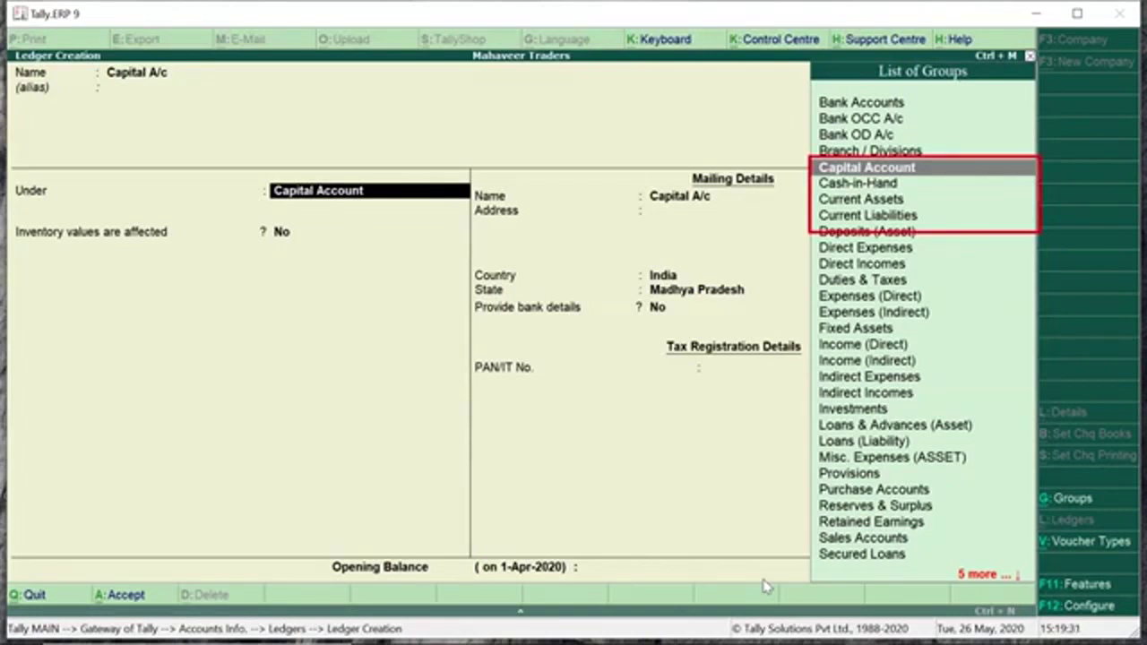
{"action": "key", "text": "Down"}
{"action": "key", "text": "Down"}
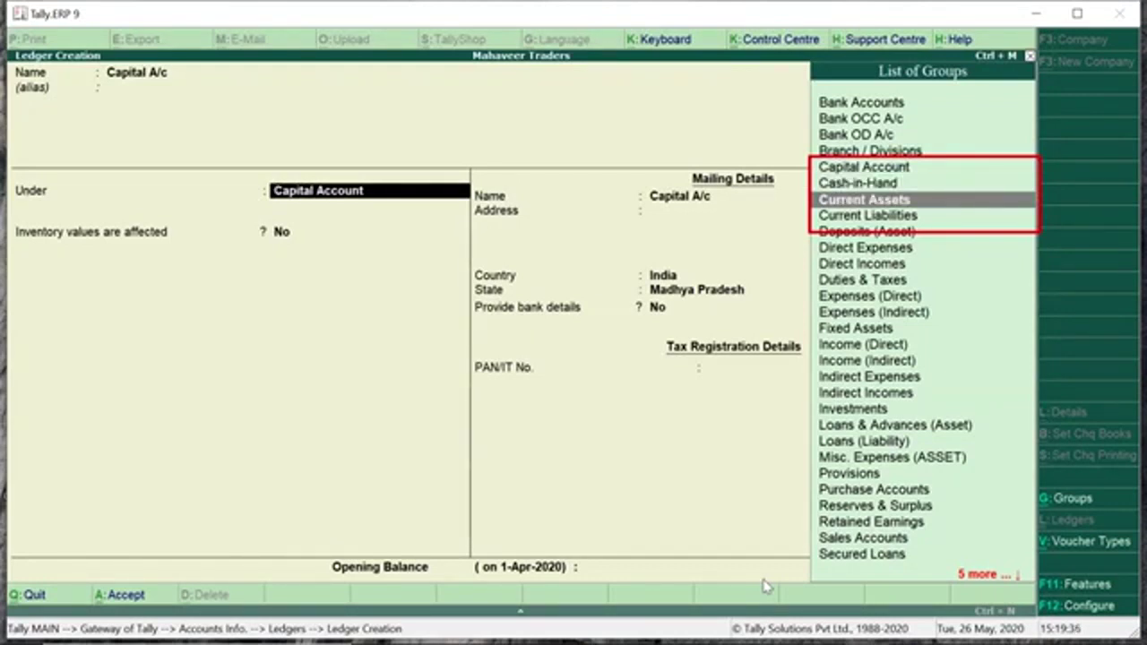
{"action": "key", "text": "Up"}
{"action": "key", "text": "Up"}
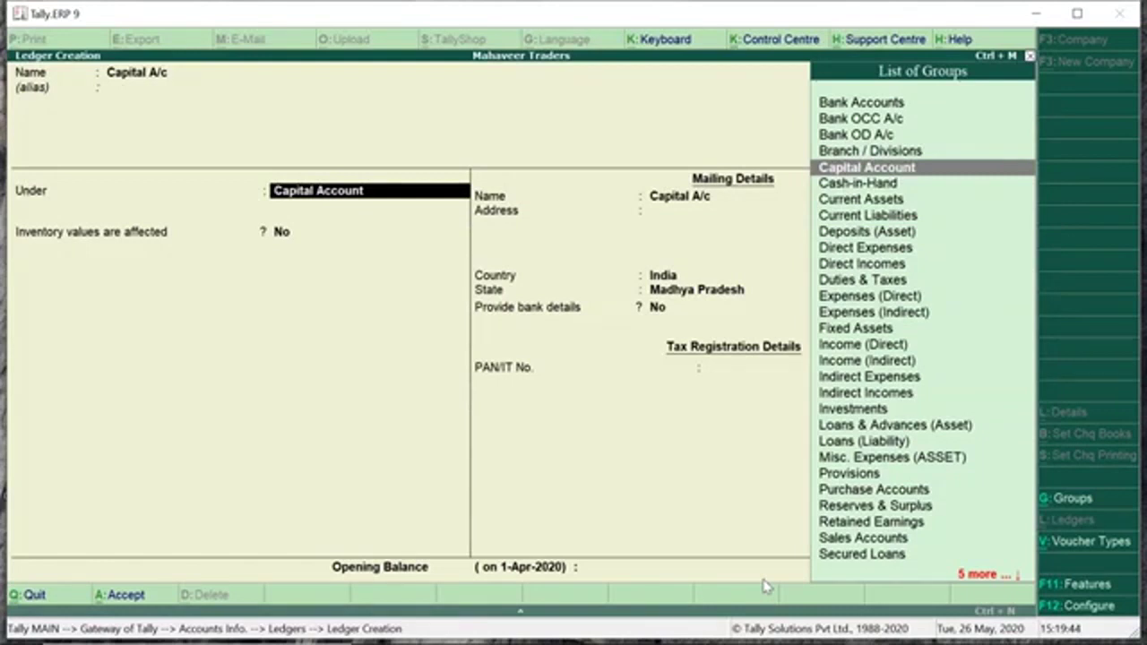
{"action": "key", "text": "Return"}
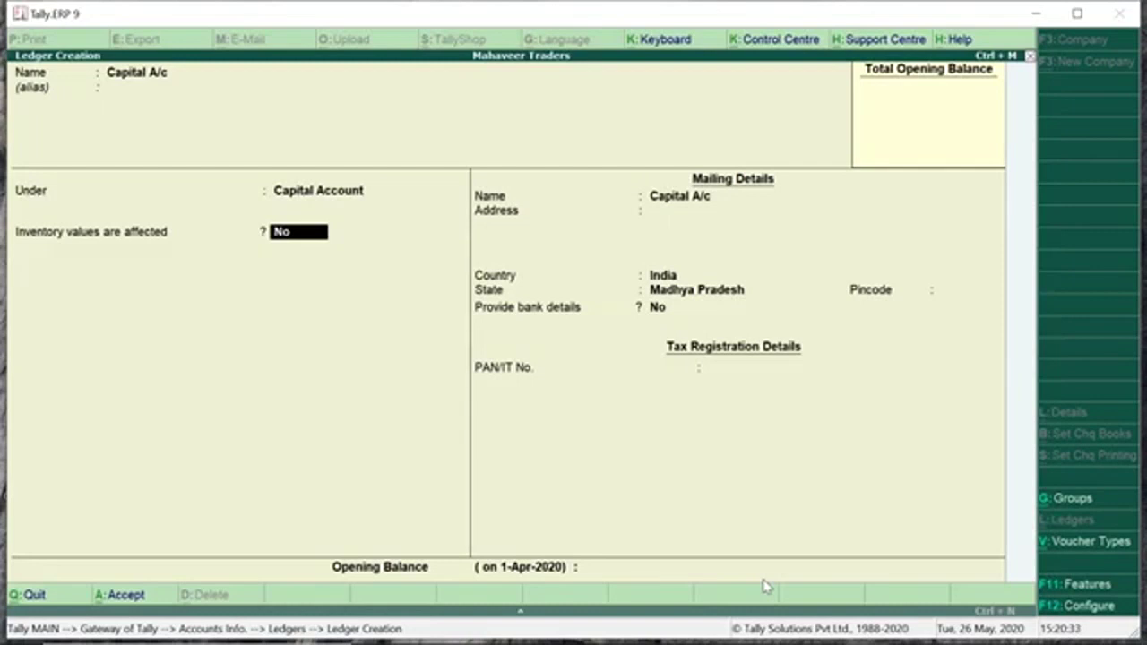
{"action": "key", "text": "F11"}
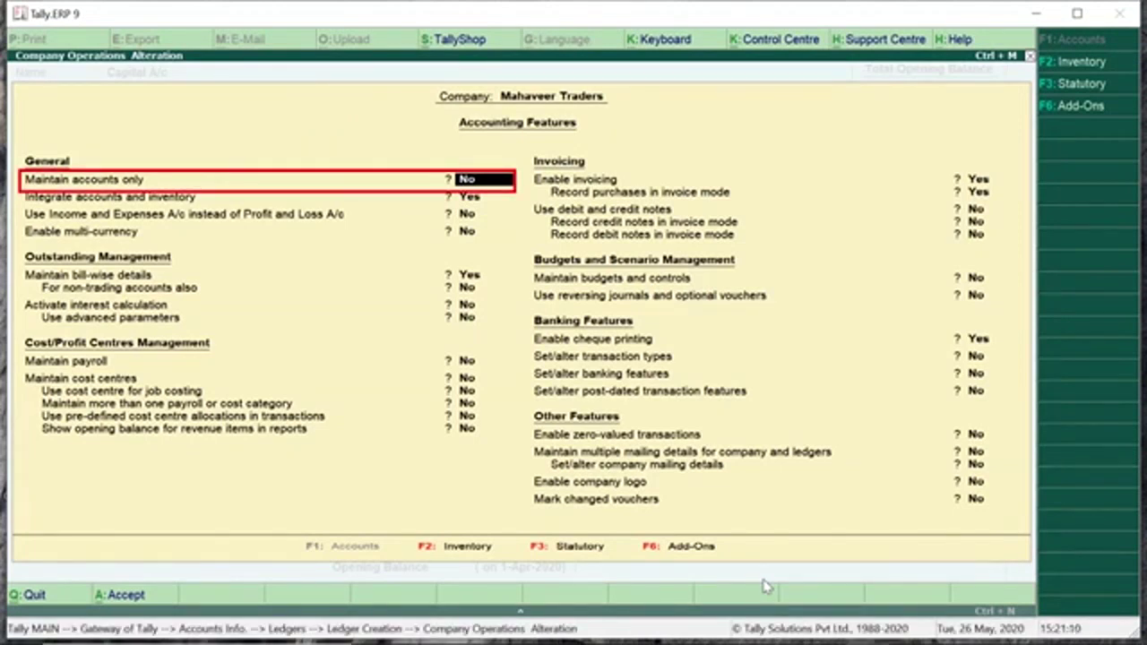
{"action": "key", "text": "y"}
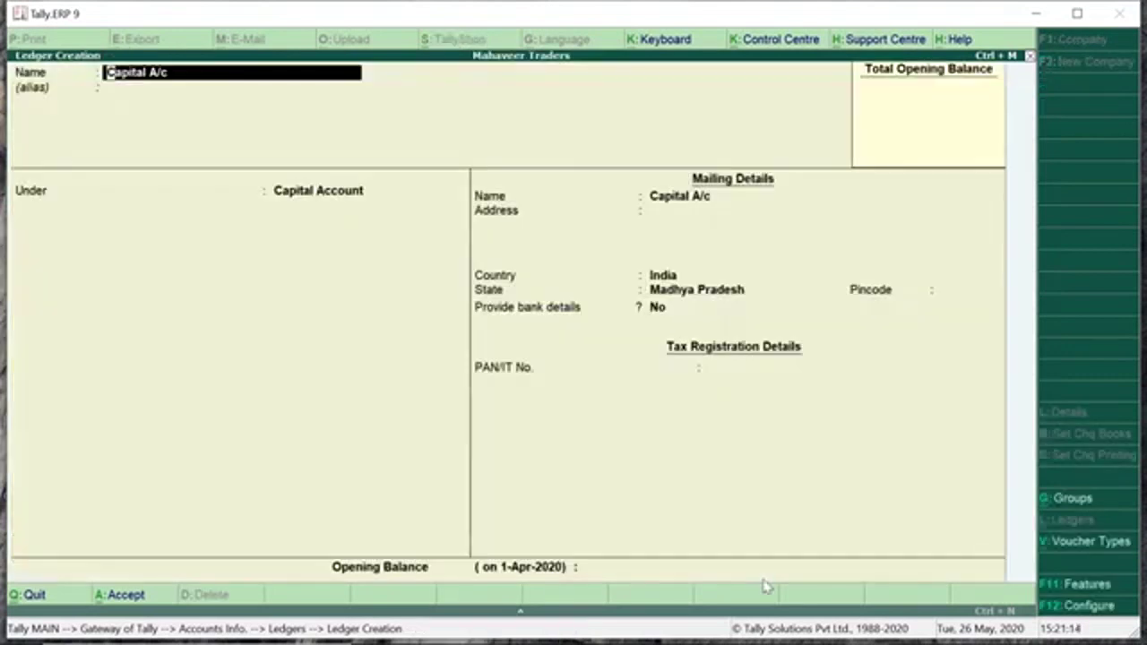
{"action": "key", "text": "ctrl+a"}
{"action": "key", "text": "F11"}
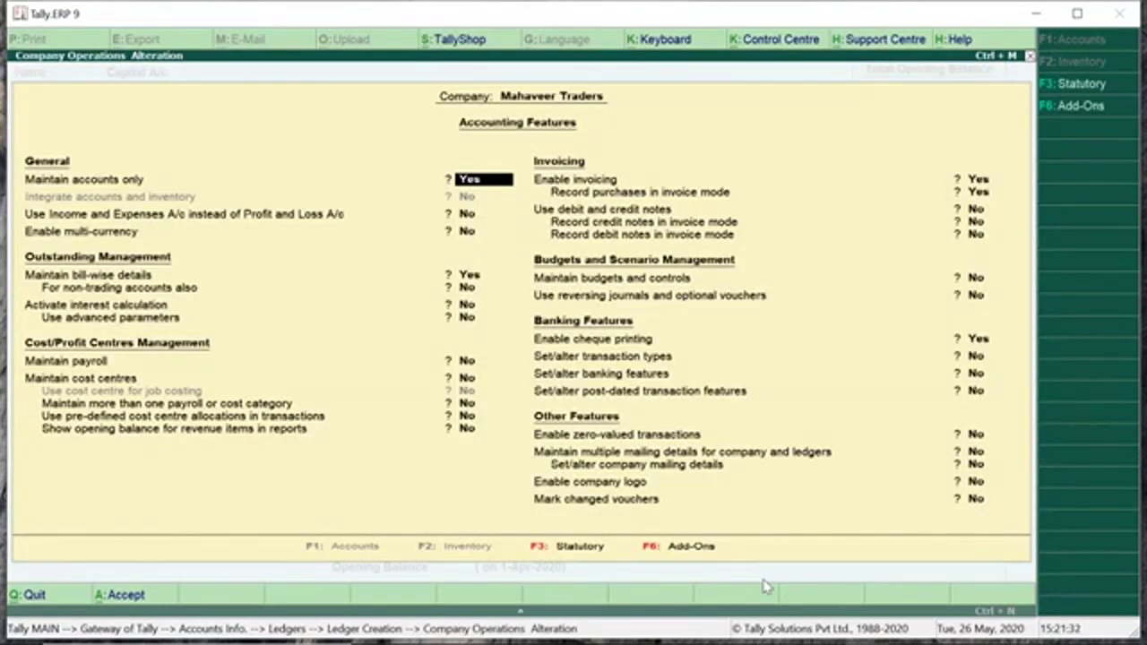
{"action": "type", "text": "n"}
{"action": "key", "text": "Return"}
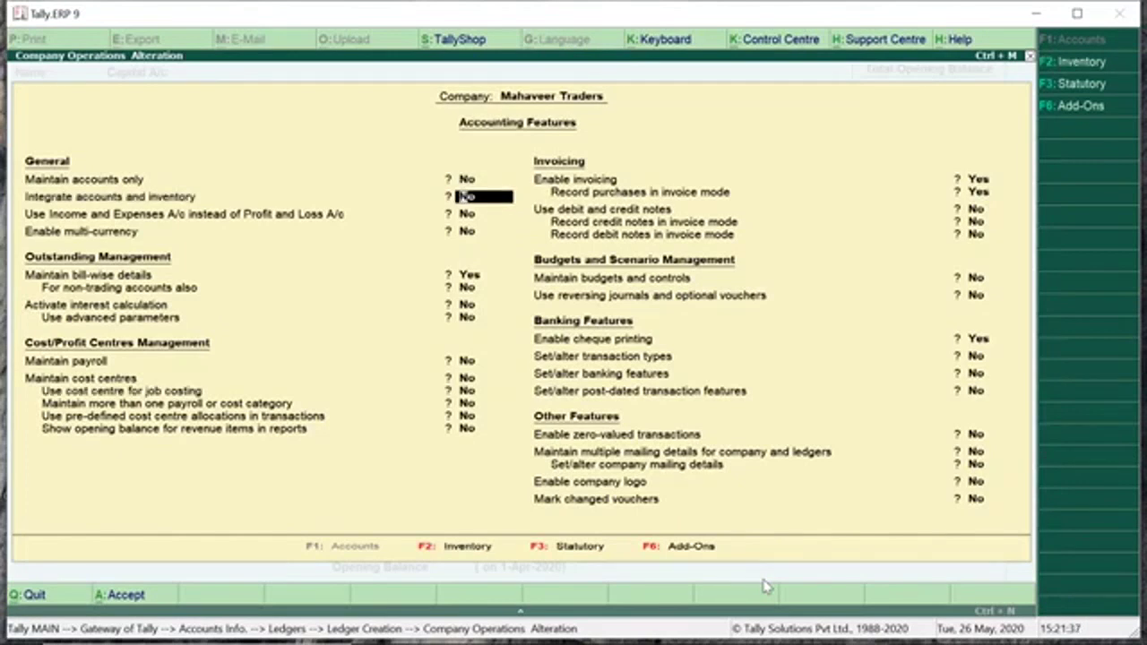
{"action": "key", "text": "ctrl+a"}
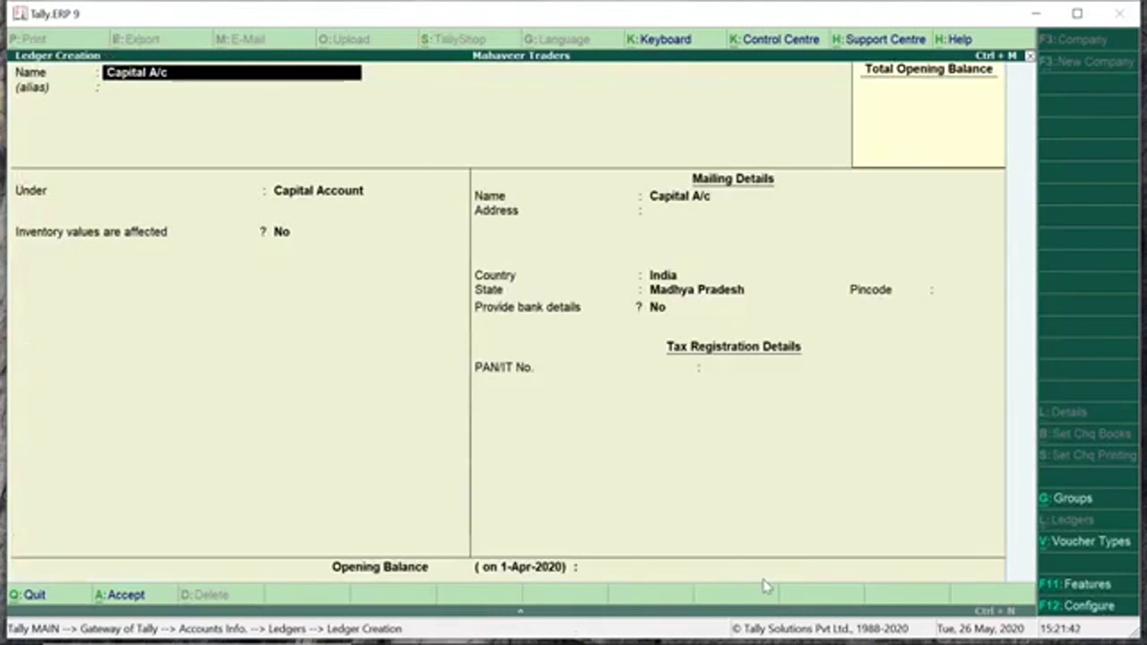
{"action": "key", "text": "Return"}
{"action": "key", "text": "Return"}
{"action": "key", "text": "Return"}
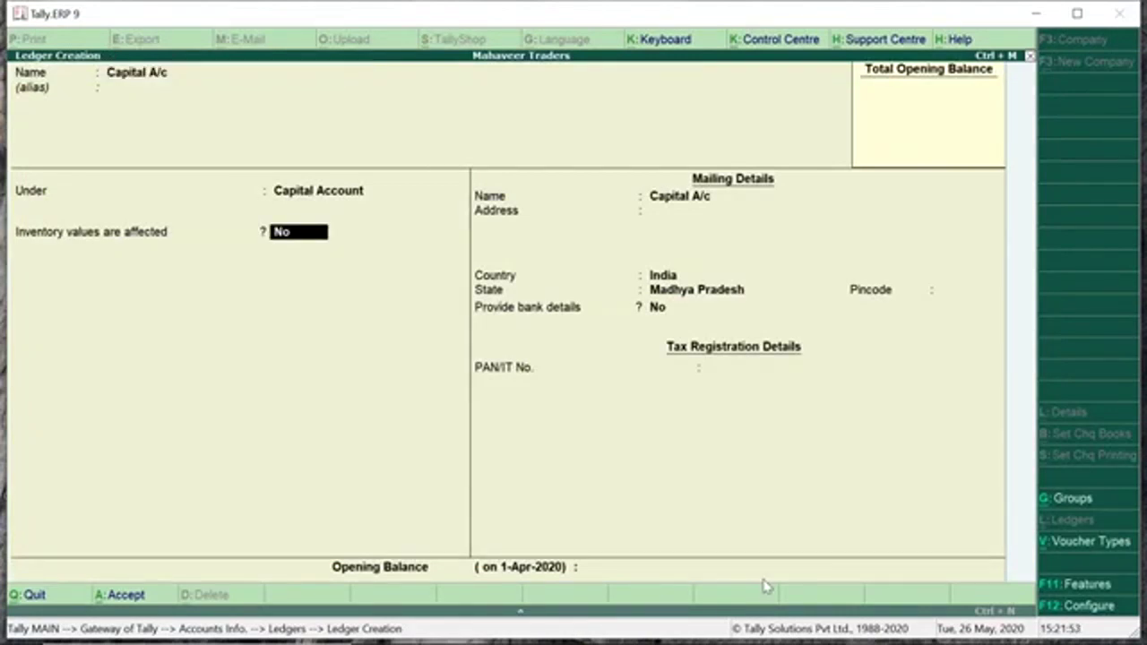
Fill in the owner's mailing name and address, keeping bank details at No.
{"action": "key", "text": "Return"}
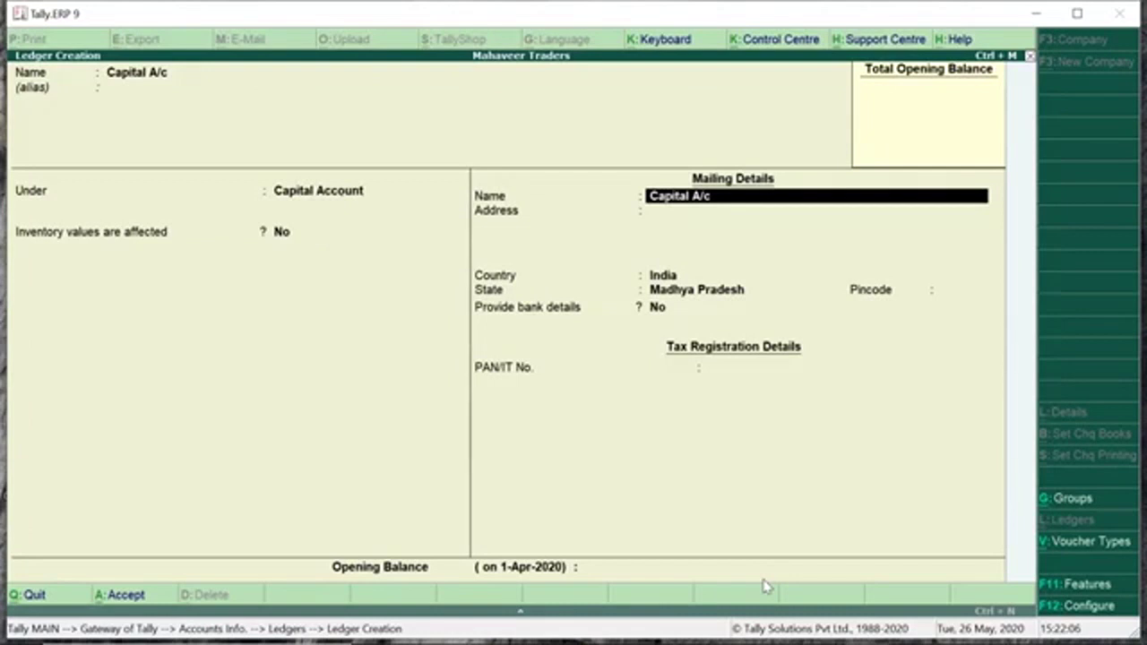
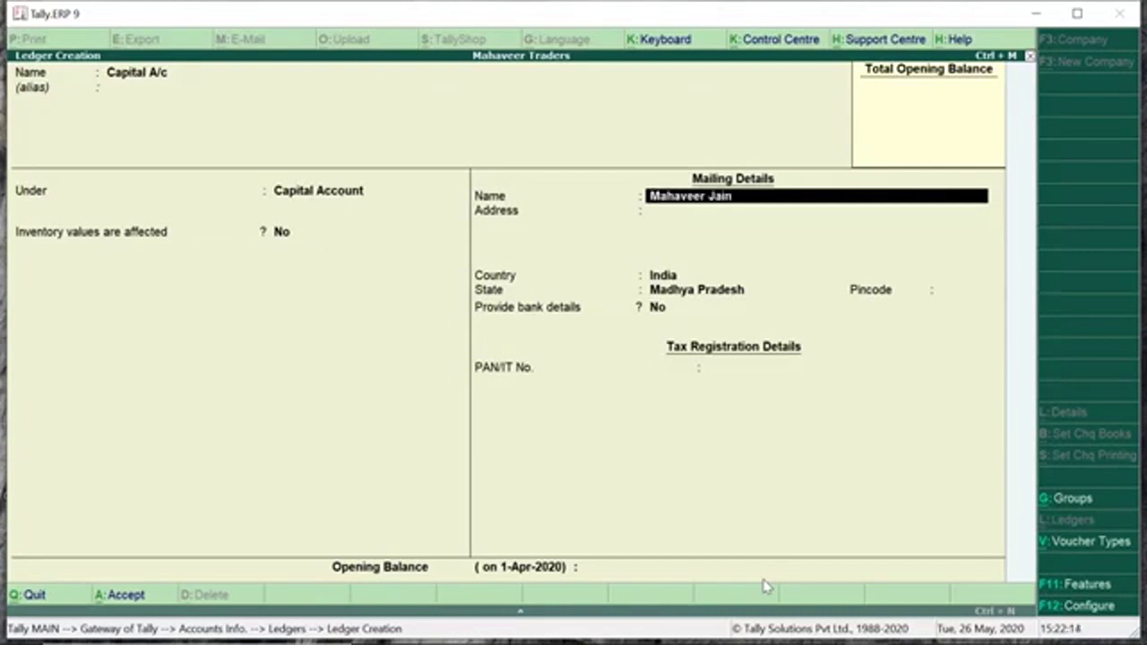
{"action": "key", "text": "Return"}
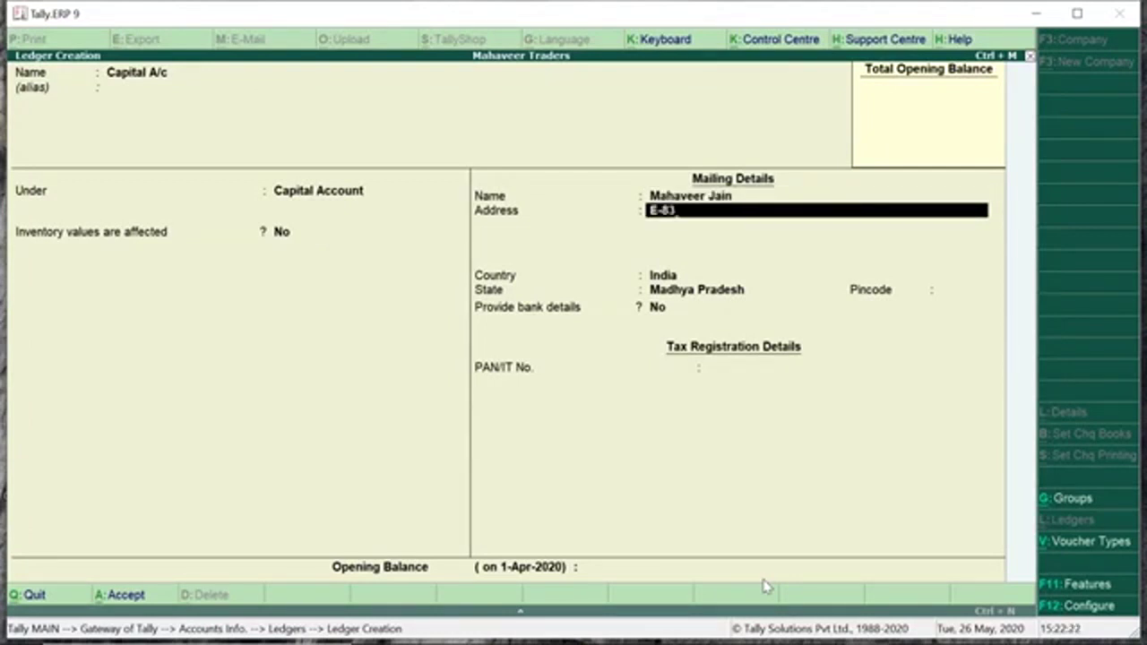
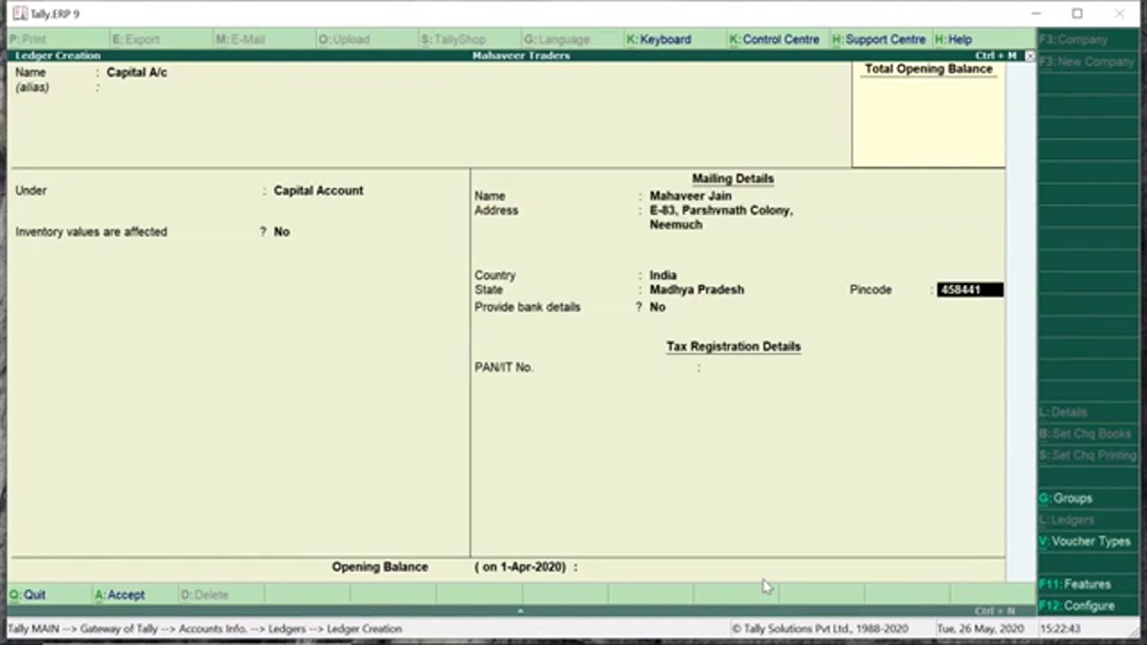
{"action": "key", "text": "Return"}
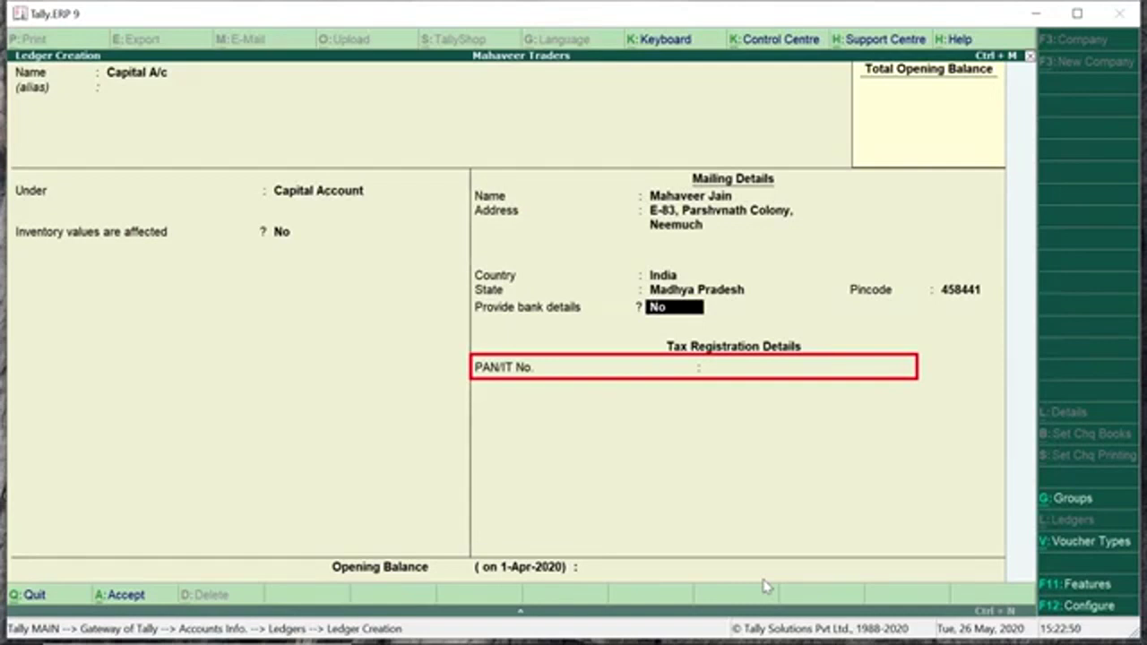
Enter the PAN number and leave the opening balance blank to reach the Accept prompt.
{"action": "key", "text": "Return"}
{"action": "type", "text": "AJR******P"}
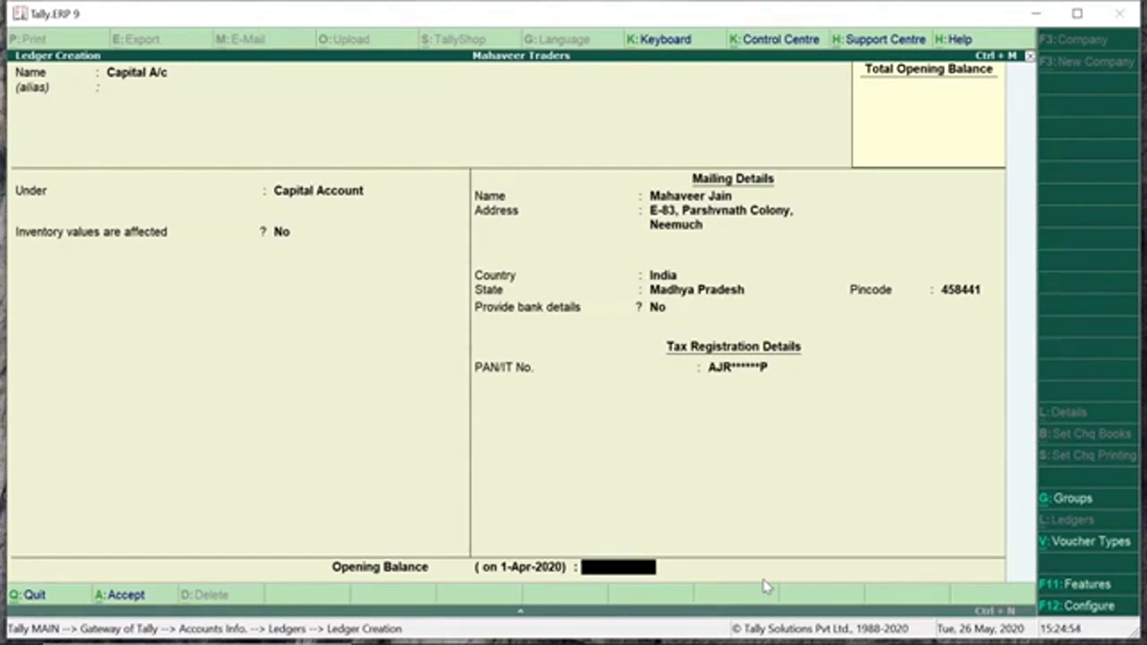
{"action": "key", "text": "Return"}
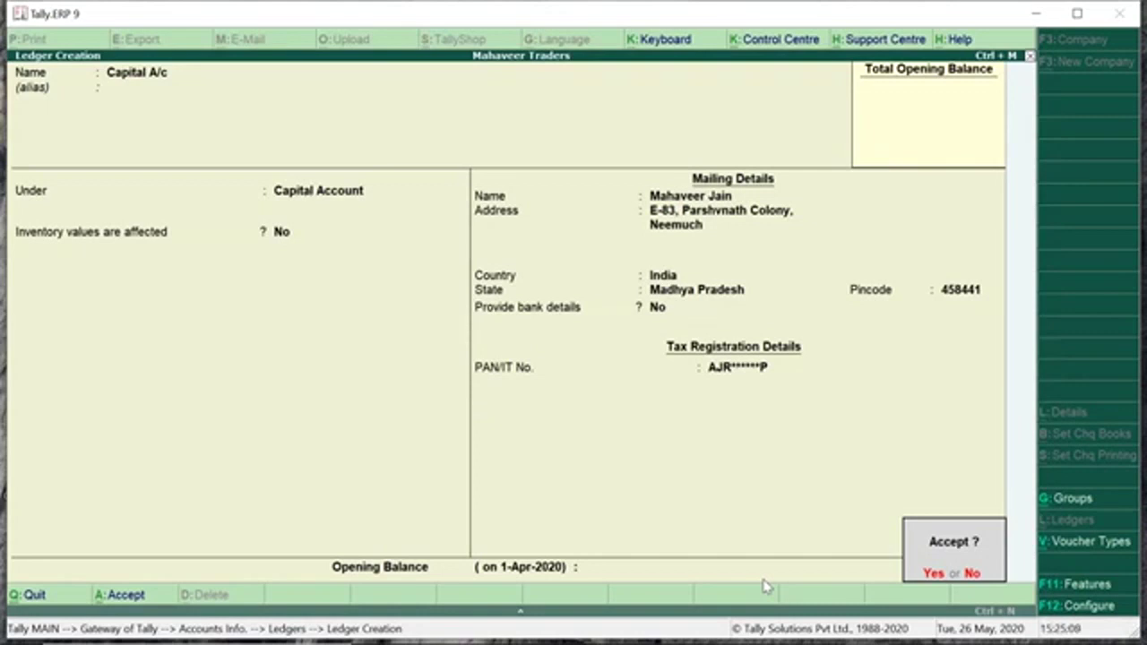
Review the PAN and bank details, then save the Capital A/c ledger.
{"action": "key", "text": "Escape"}
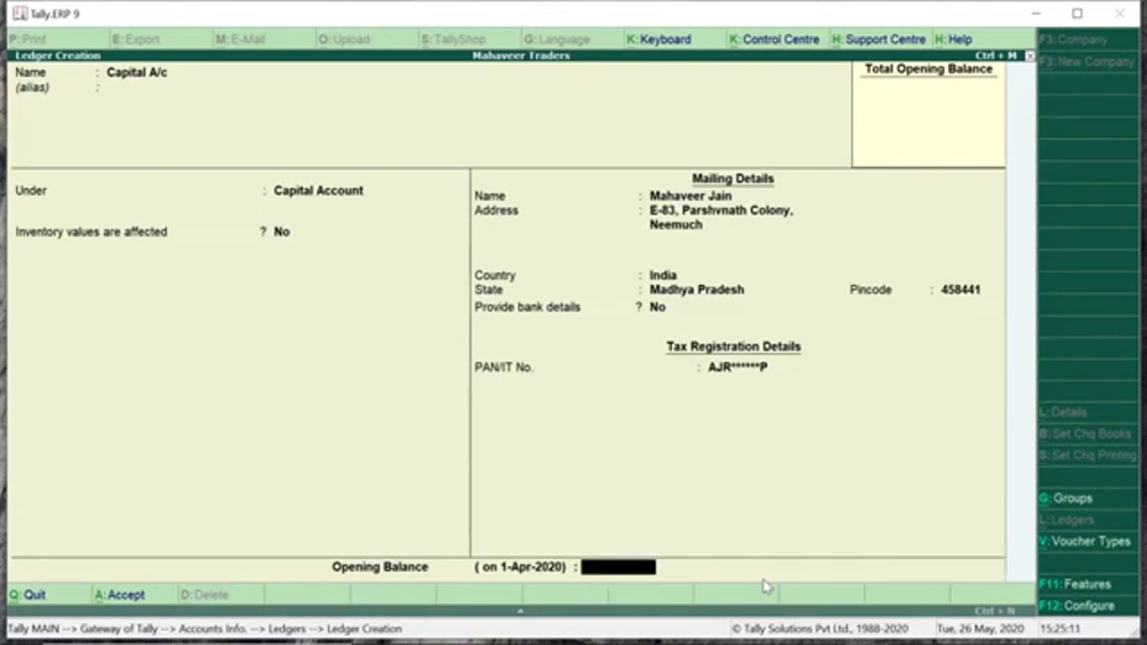
{"action": "key", "text": "BackSpace"}
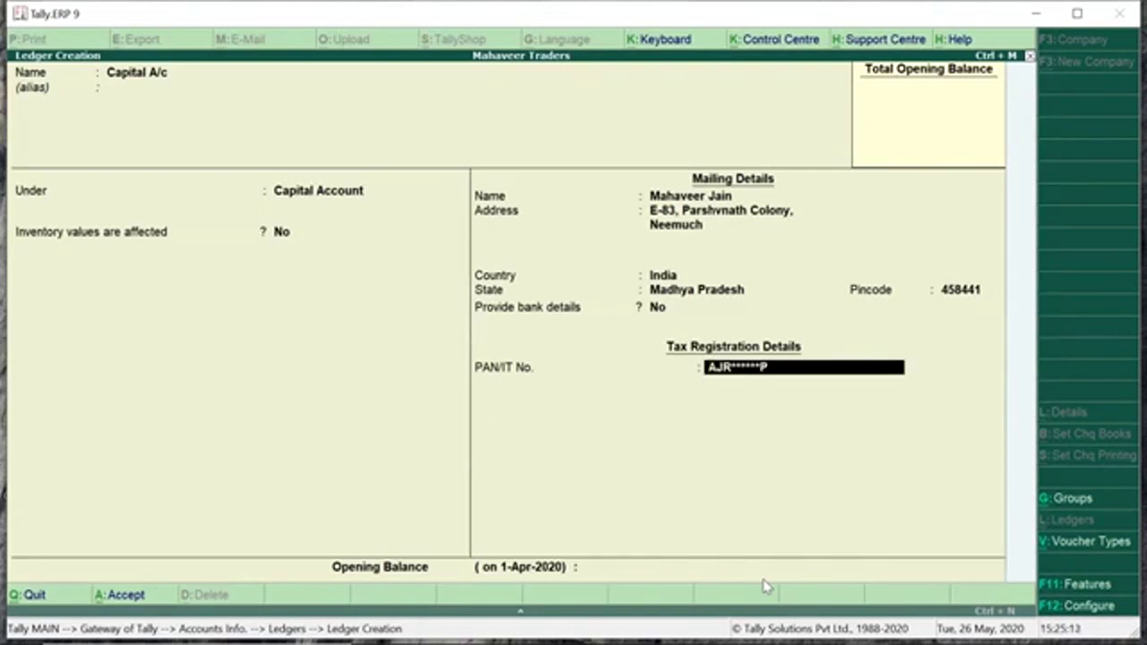
{"action": "key", "text": "BackSpace"}
{"action": "key", "text": "Return"}
{"action": "key", "text": "Return"}
{"action": "key", "text": "Return"}
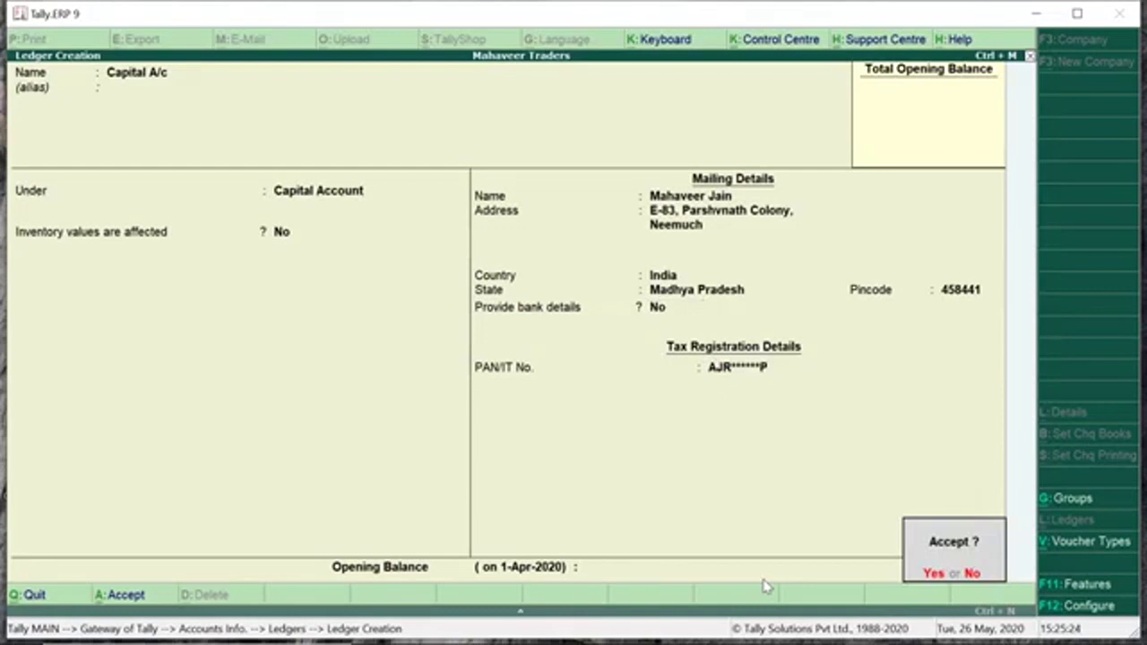
{"action": "key", "text": "y"}
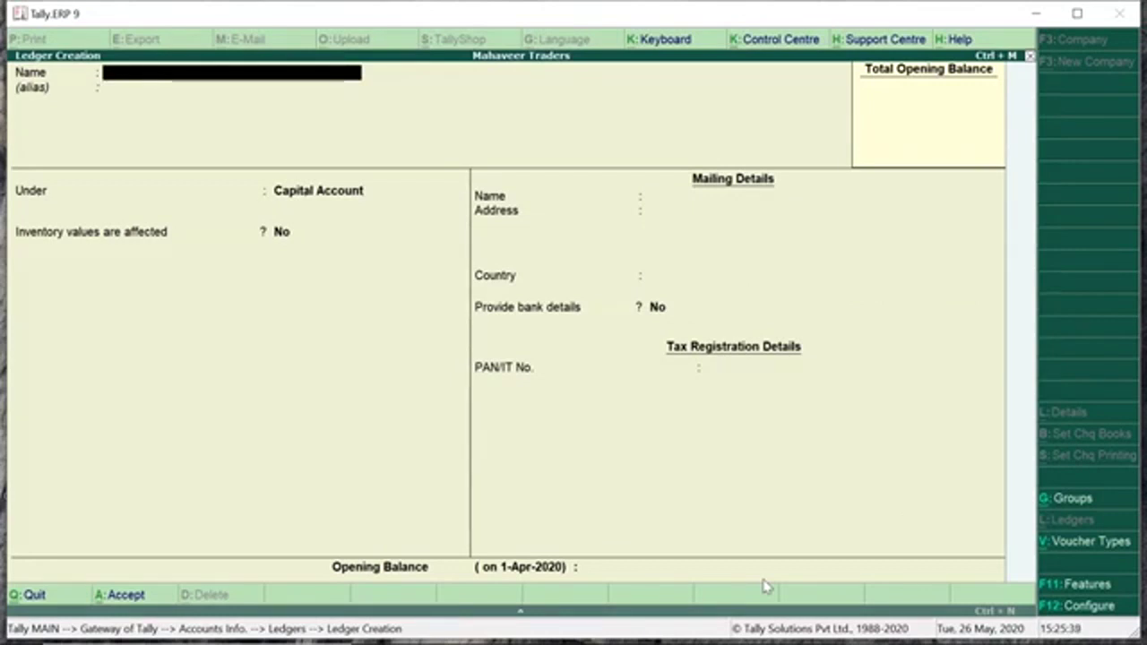
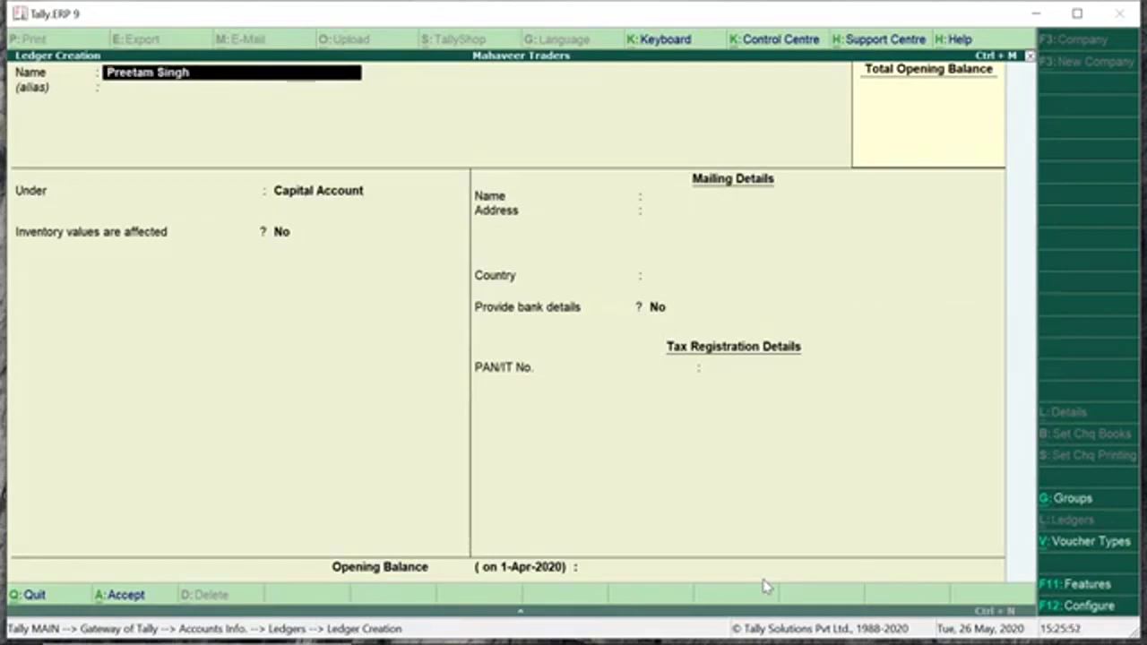
Name the new ledger after the person and enter their nickname as the alias.
{"action": "key", "text": "Return"}
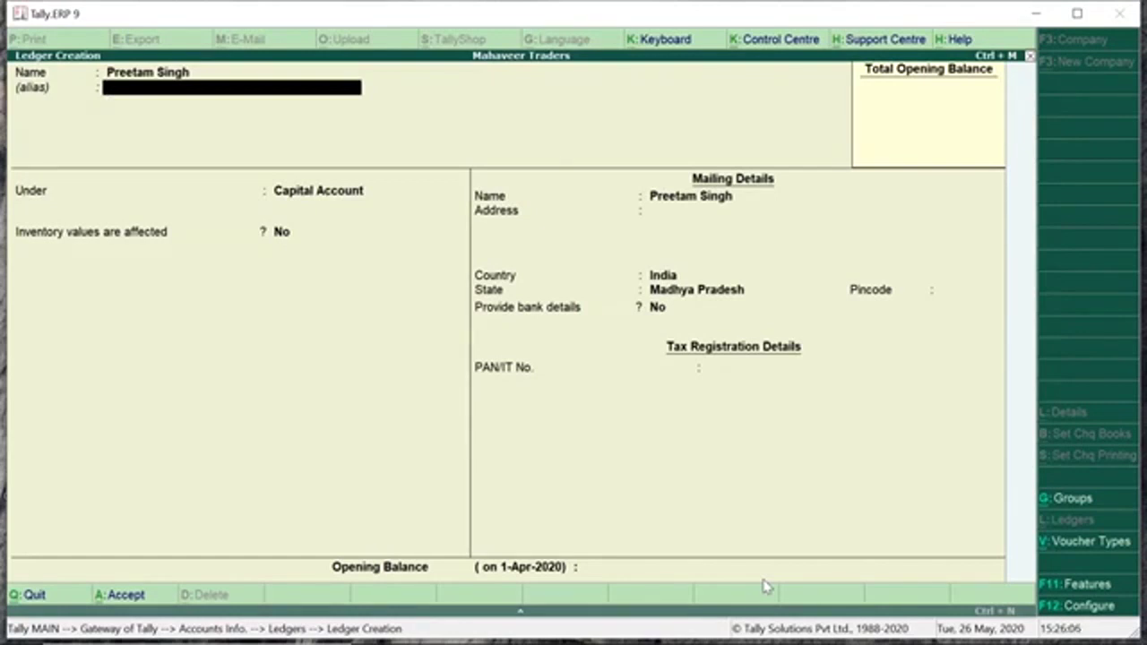
{"action": "type", "text": "Pummy"}
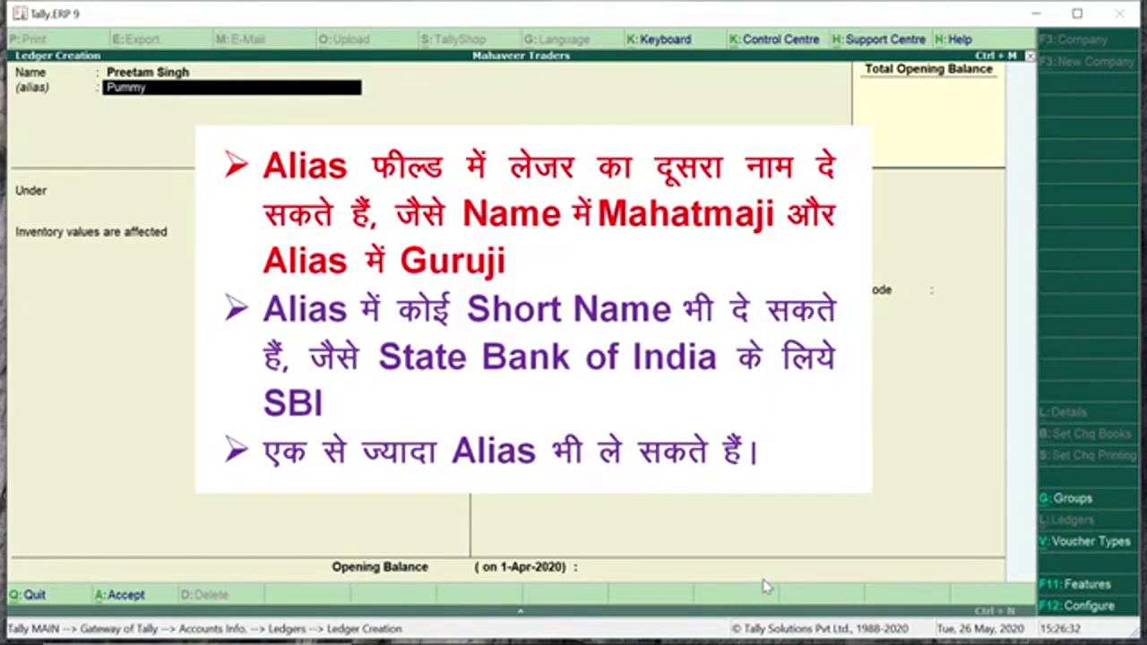
Add a second alias line with the person's initials.
{"action": "key", "text": "Return"}
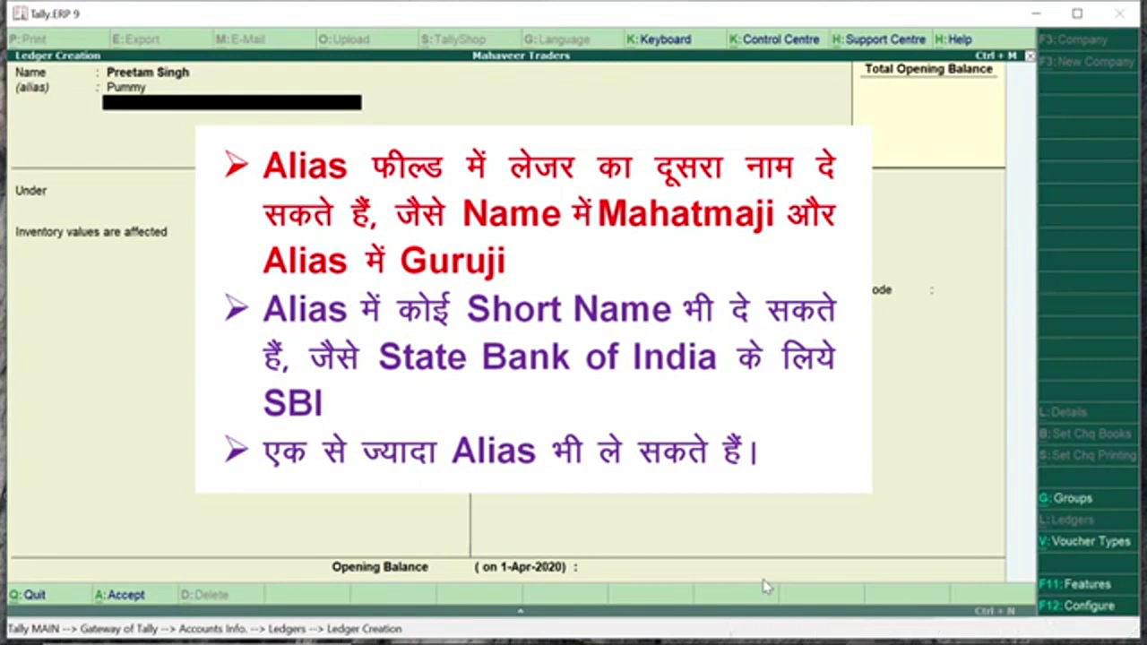
{"action": "type", "text": "PS"}
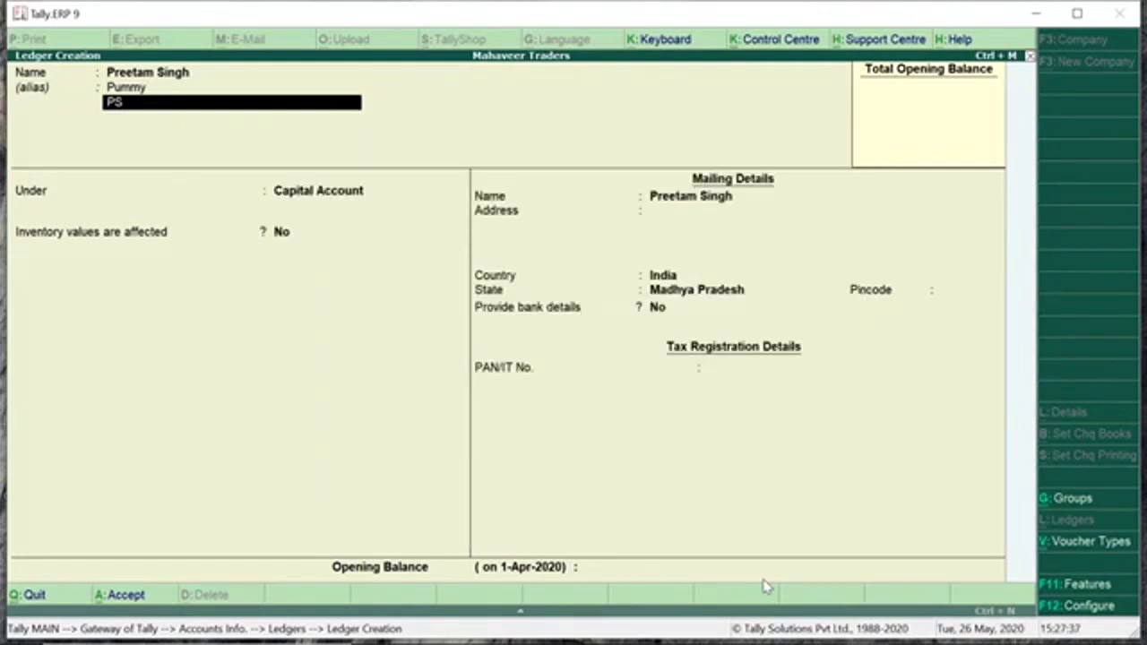
Search 'Sun' in the group list and file the ledger under Sundry Debtors (Current Assets).
{"action": "key", "text": "Return"}
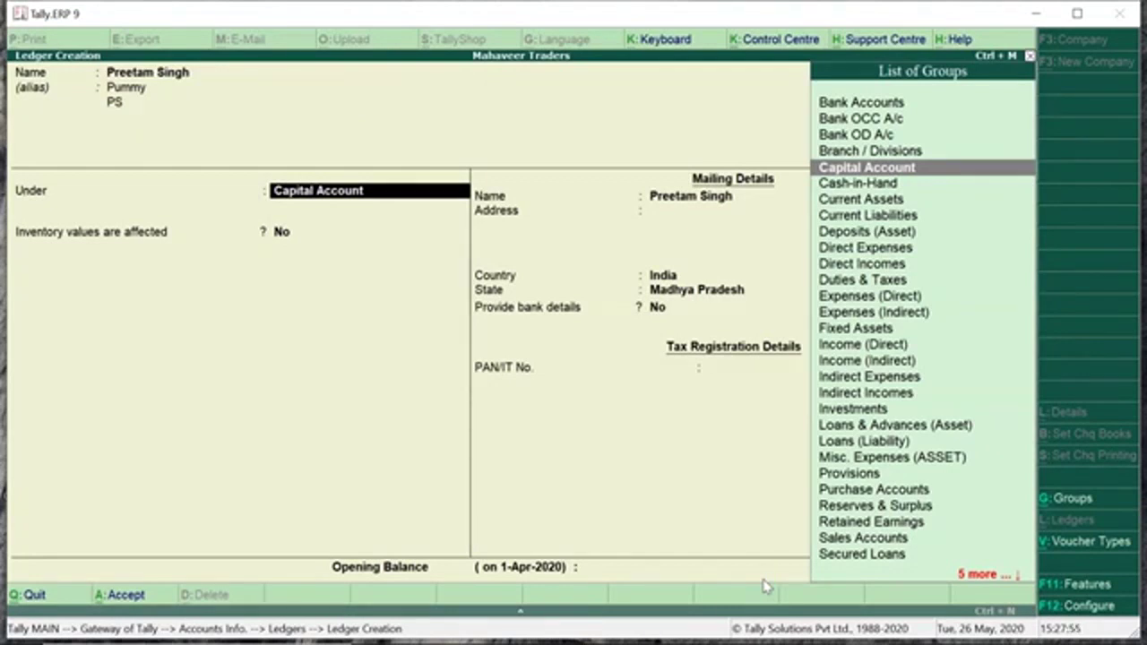
{"action": "type", "text": "S"}
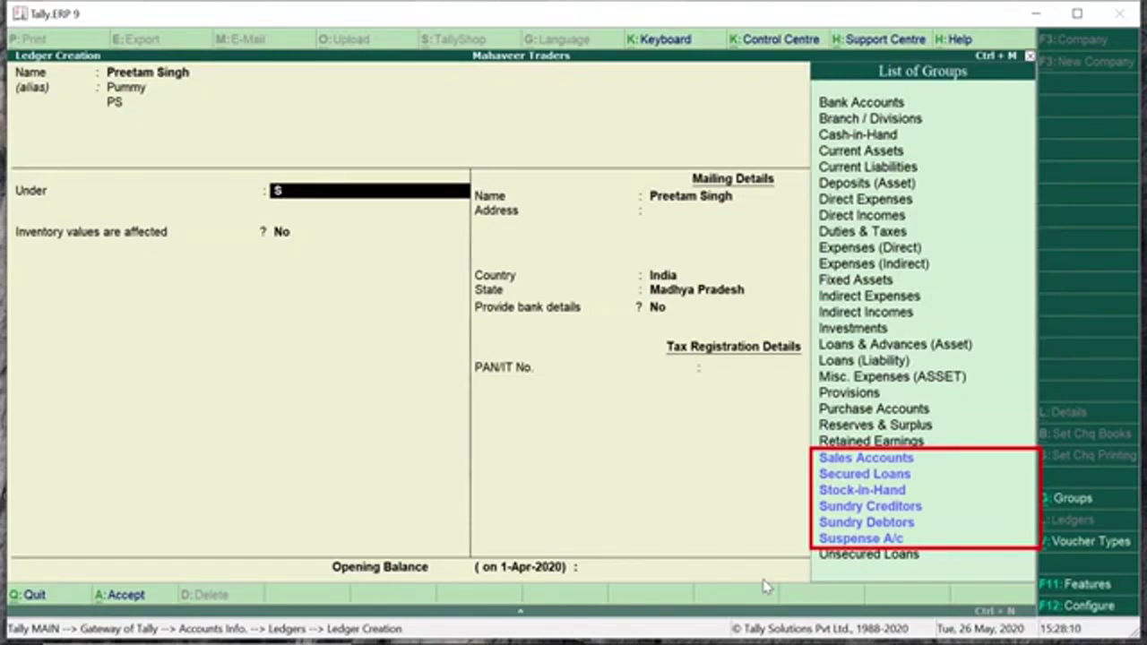
{"action": "key", "text": "Up"}
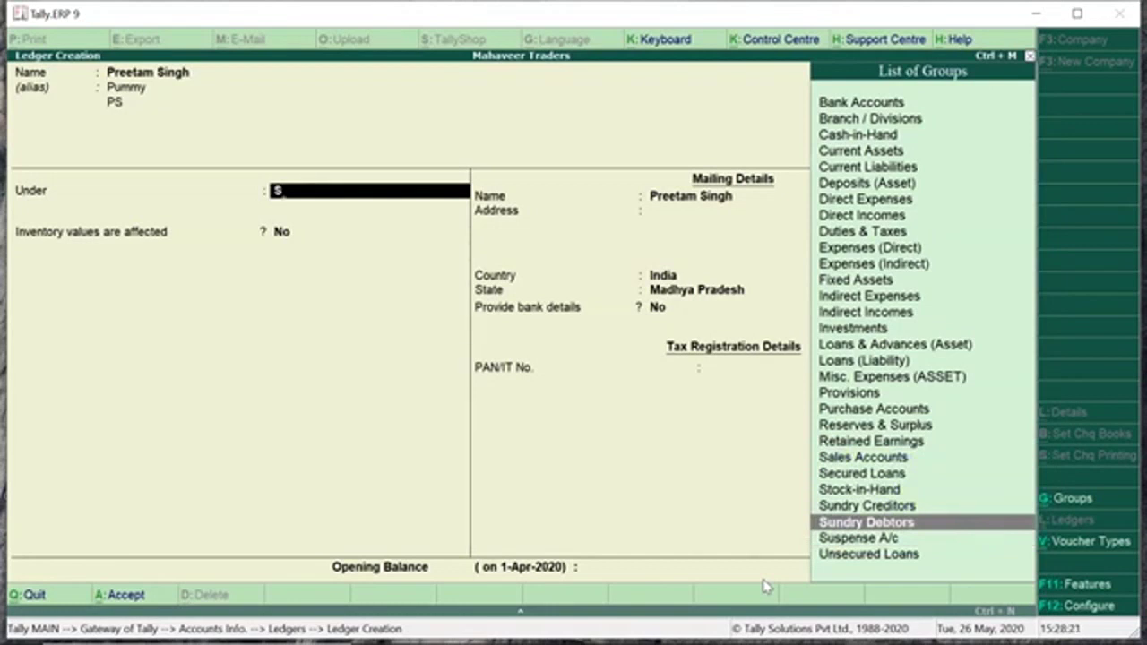
{"action": "key", "text": "BackSpace"}
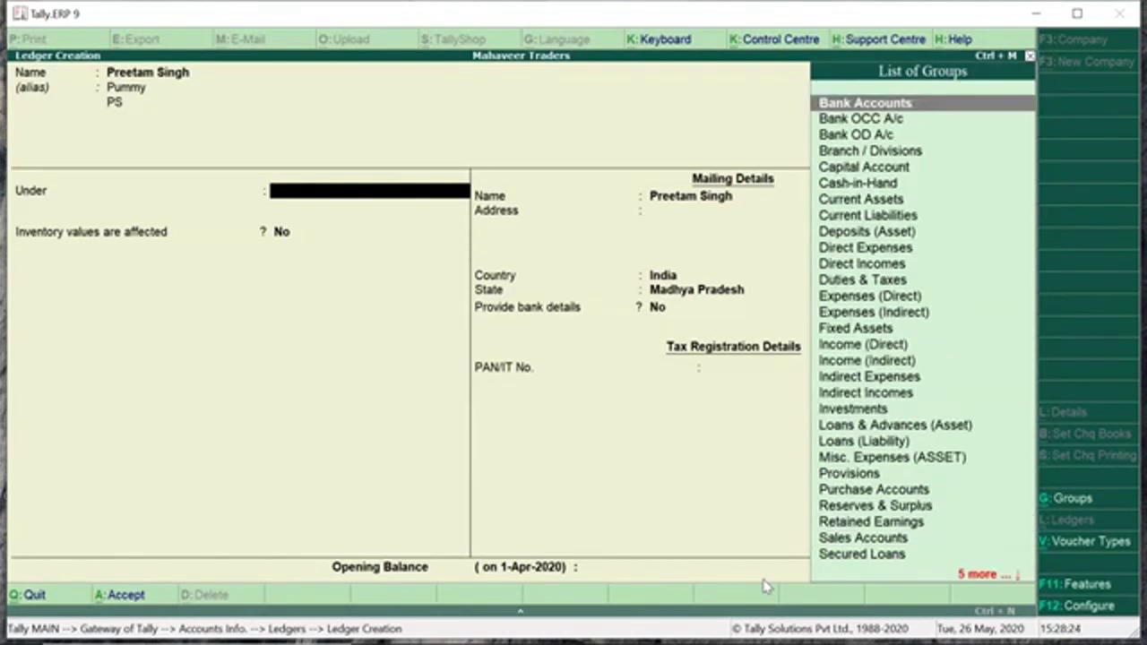
{"action": "type", "text": "Su"}
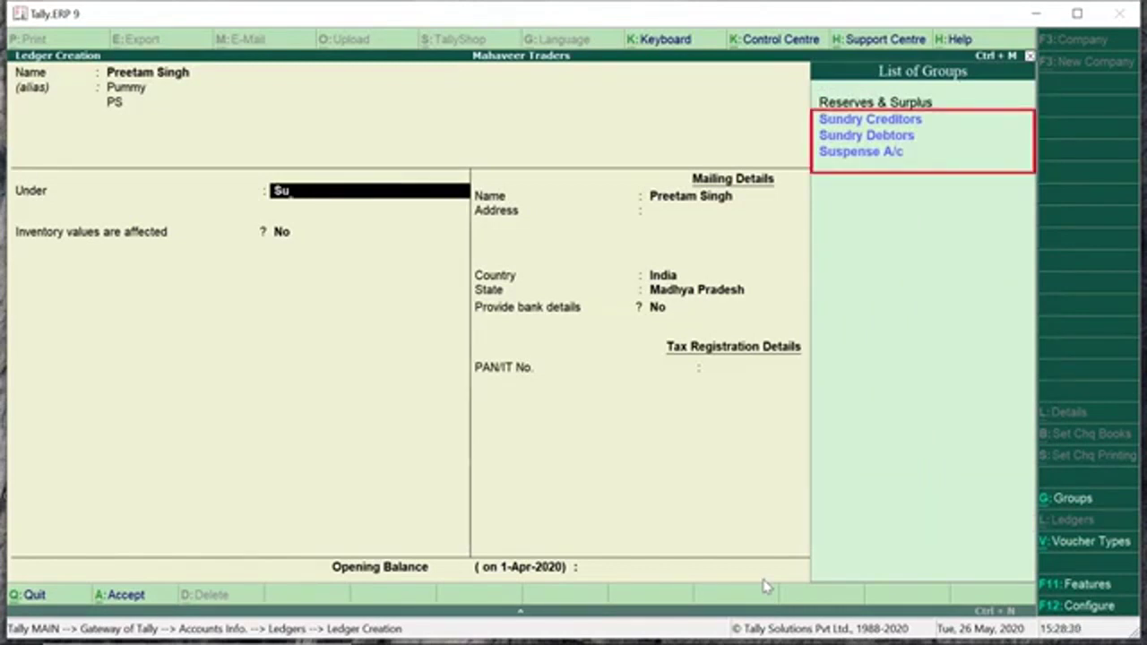
{"action": "type", "text": "n"}
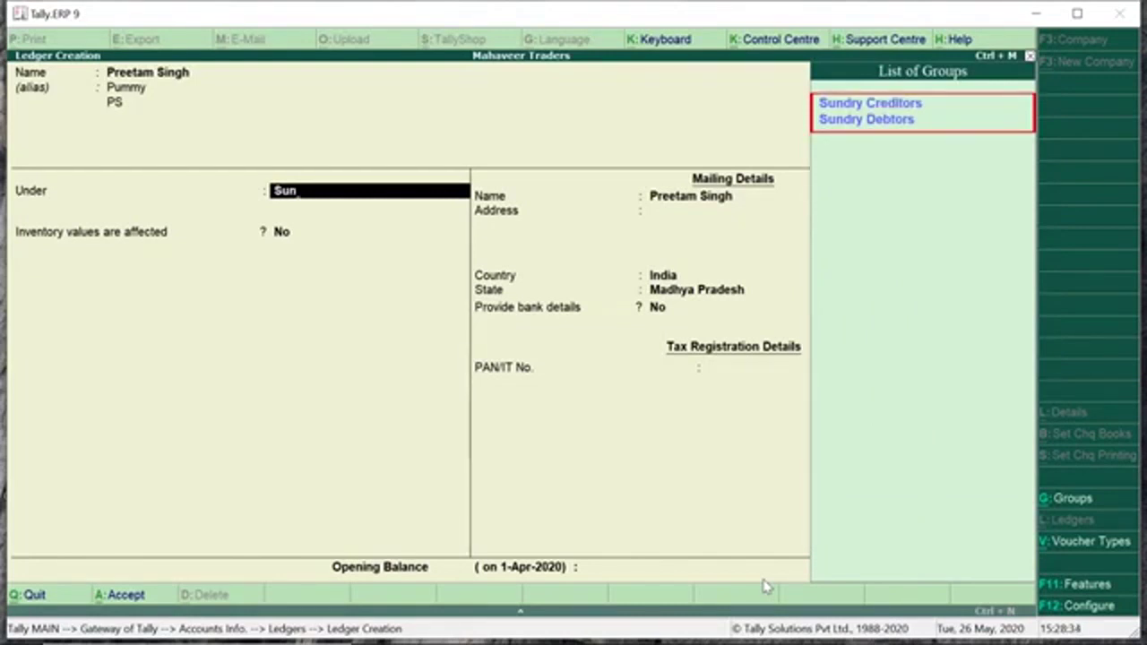
{"action": "key", "text": "Down"}
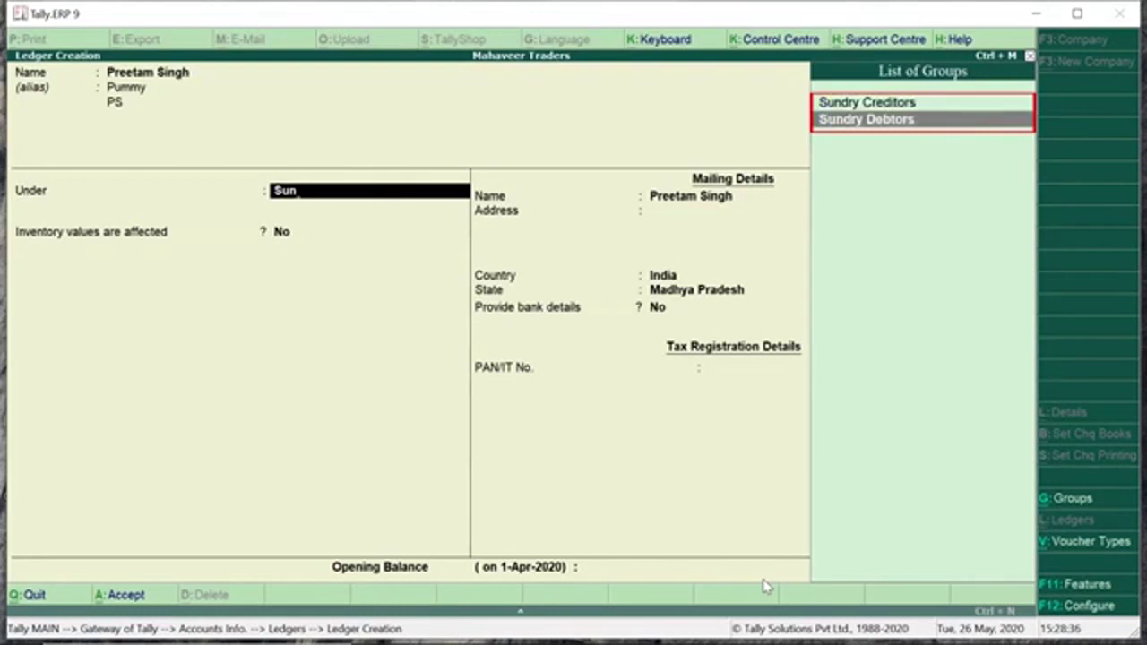
{"action": "key", "text": "Return"}
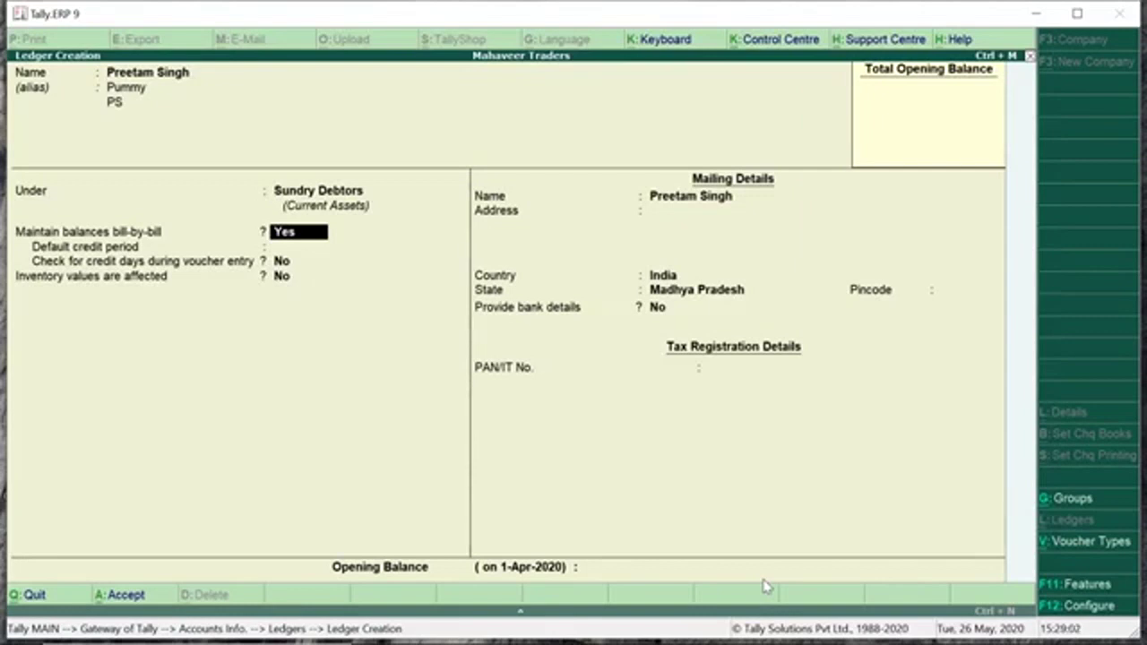
Set bill-by-bill balances to No, complete the mailing details and save the debtor ledger.
{"action": "key", "text": "n"}
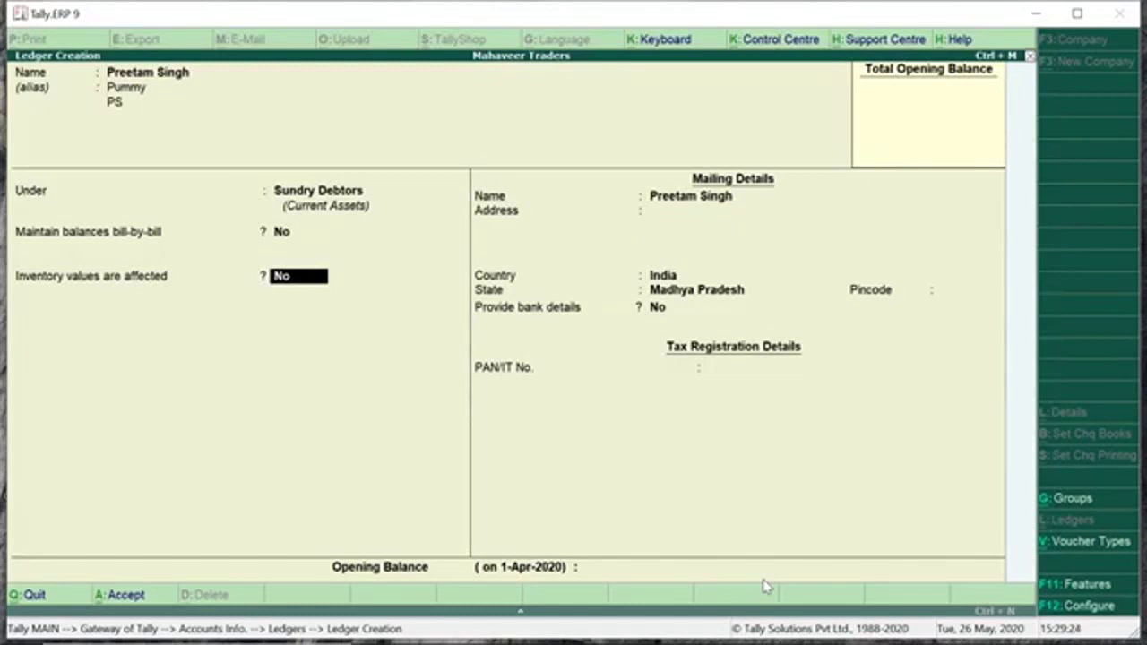
{"action": "key", "text": "Return"}
{"action": "key", "text": "Return"}
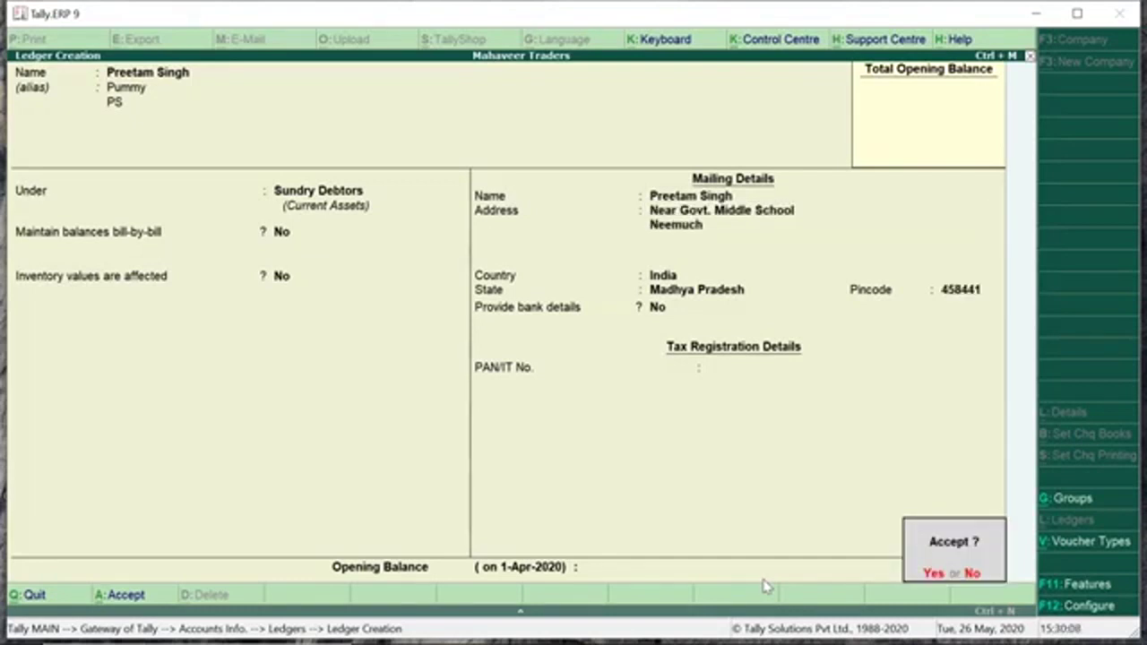
{"action": "key", "text": "Return"}
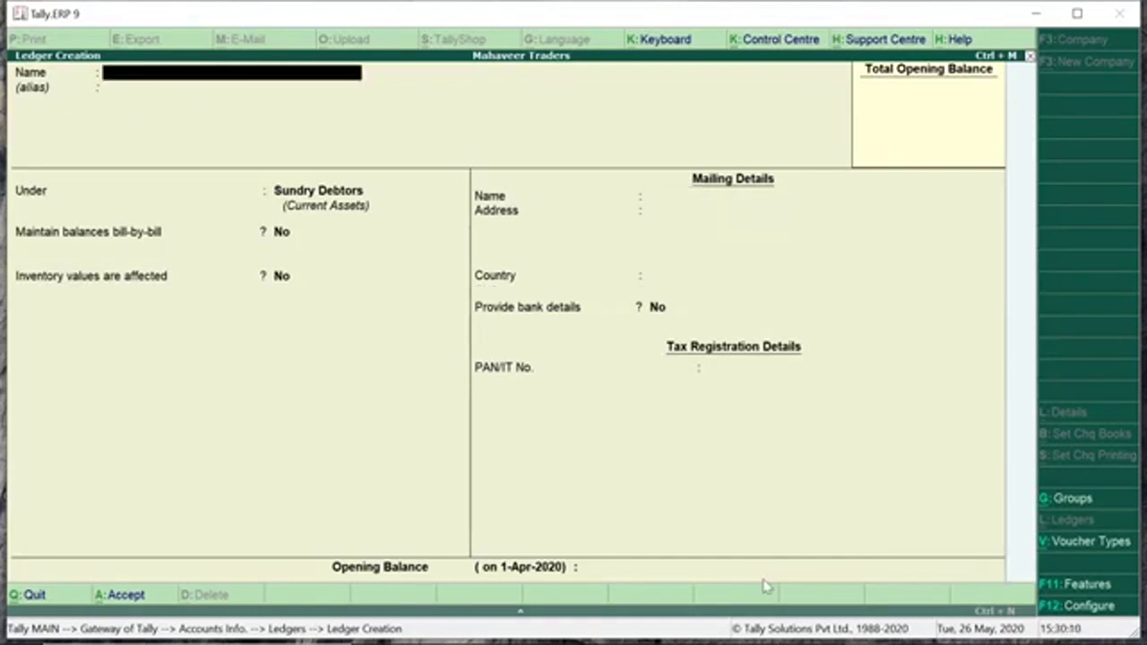
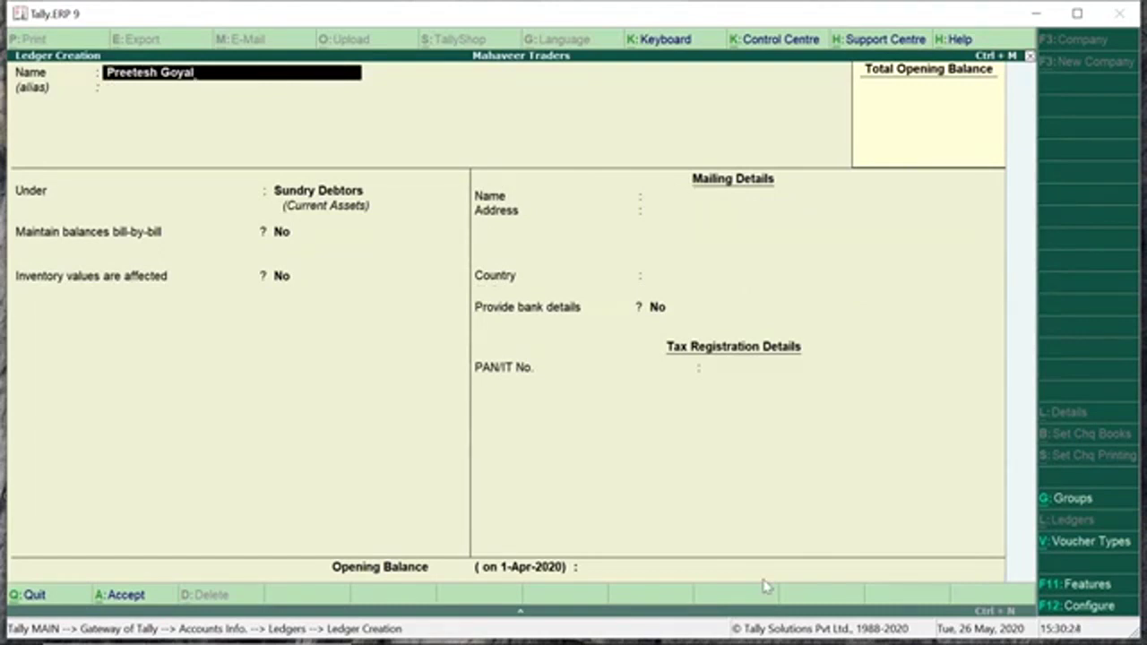
Enter the party's name as a new ledger and file it under Sundry Creditors.
{"action": "key", "text": "Return"}
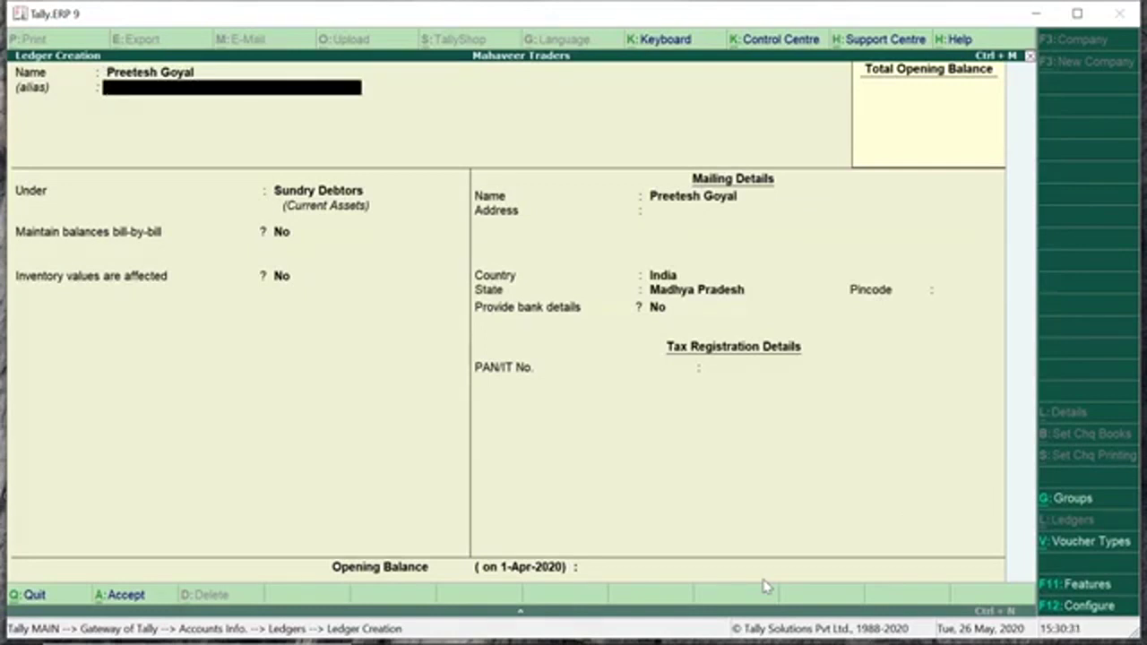
{"action": "key", "text": "Return"}
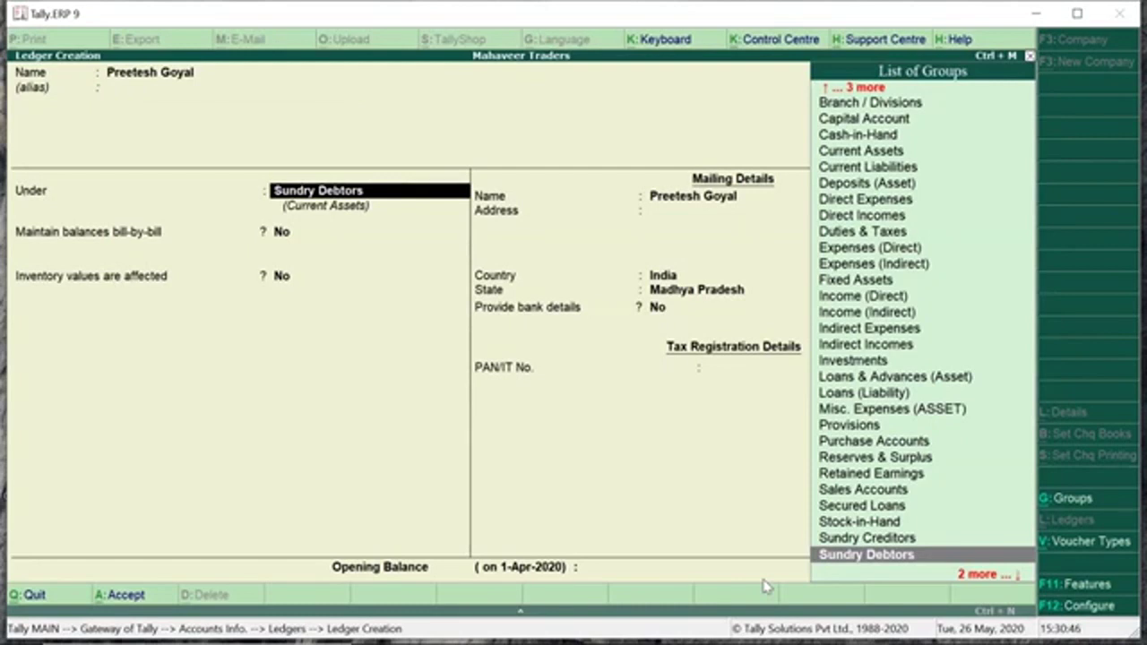
{"action": "key", "text": "Up"}
{"action": "key", "text": "Return"}
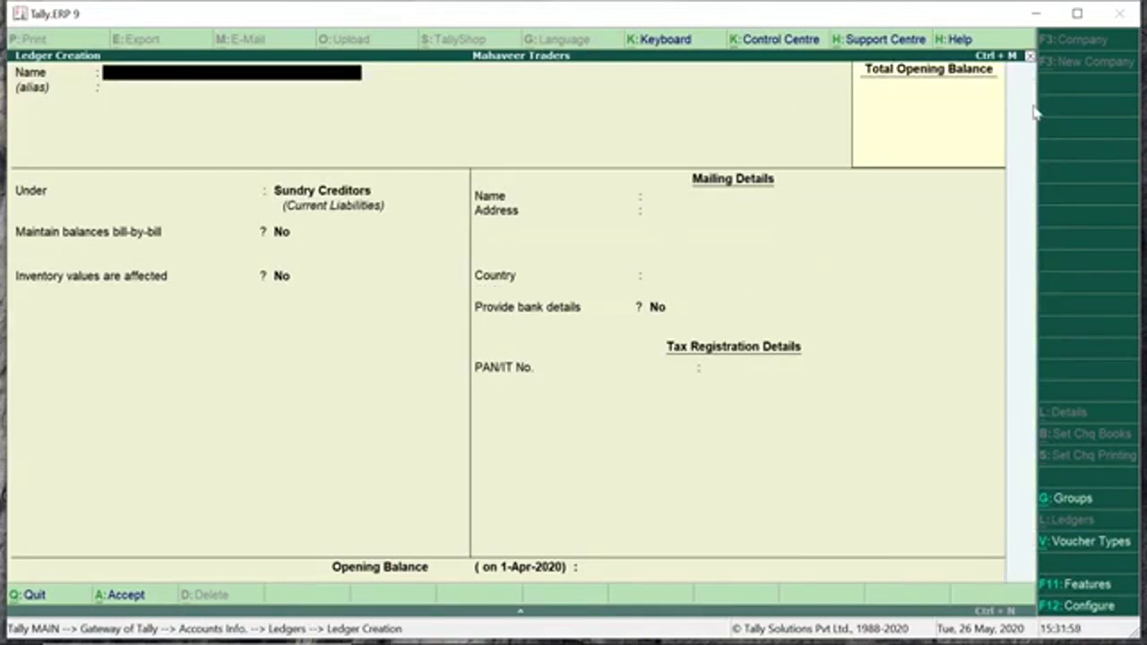
Name a new ledger 'Salary A/c' and pick Expenses (Indirect) after searching 'Exp'.
{"action": "type", "text": "Salary A/c"}
{"action": "key", "text": "Return"}
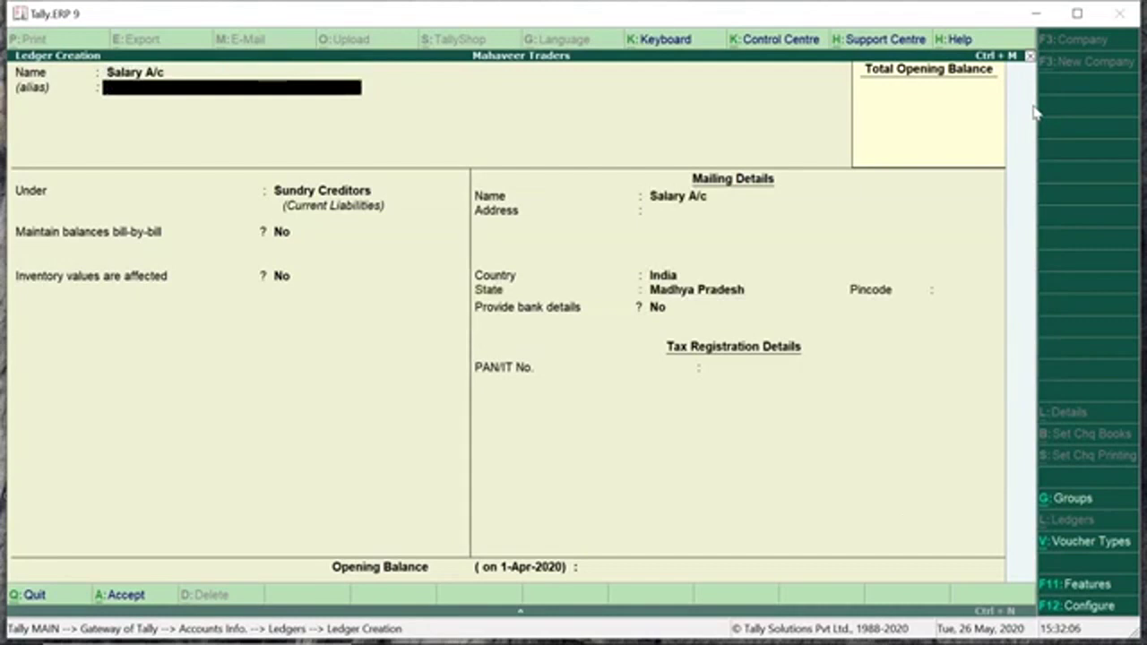
{"action": "key", "text": "Return"}
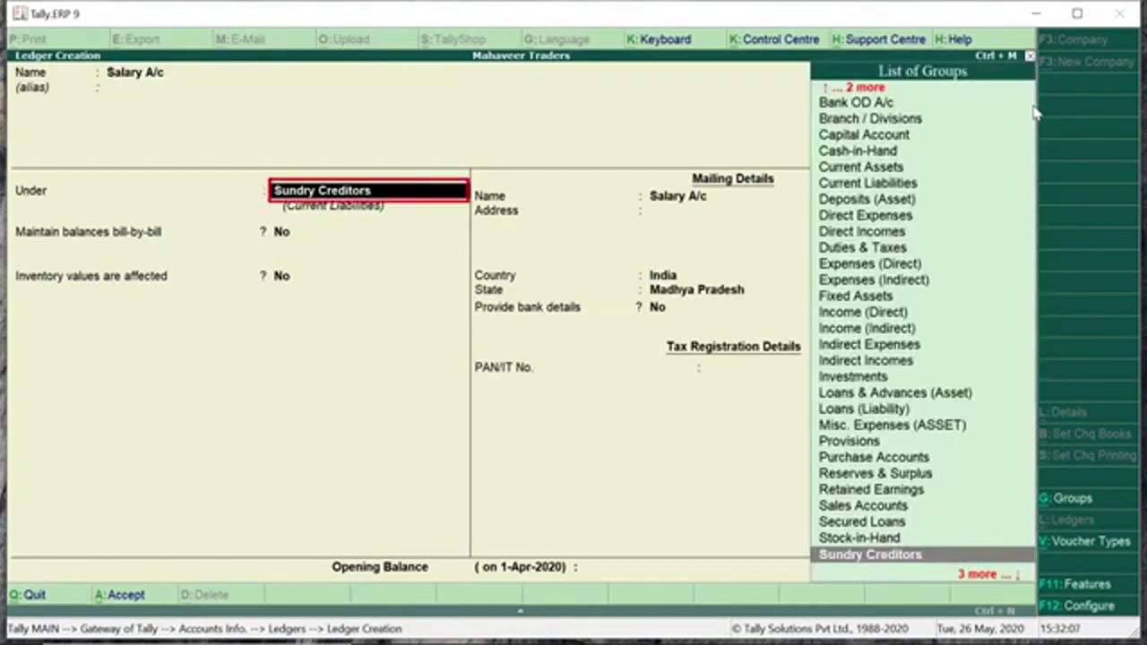
{"action": "type", "text": "Exp"}
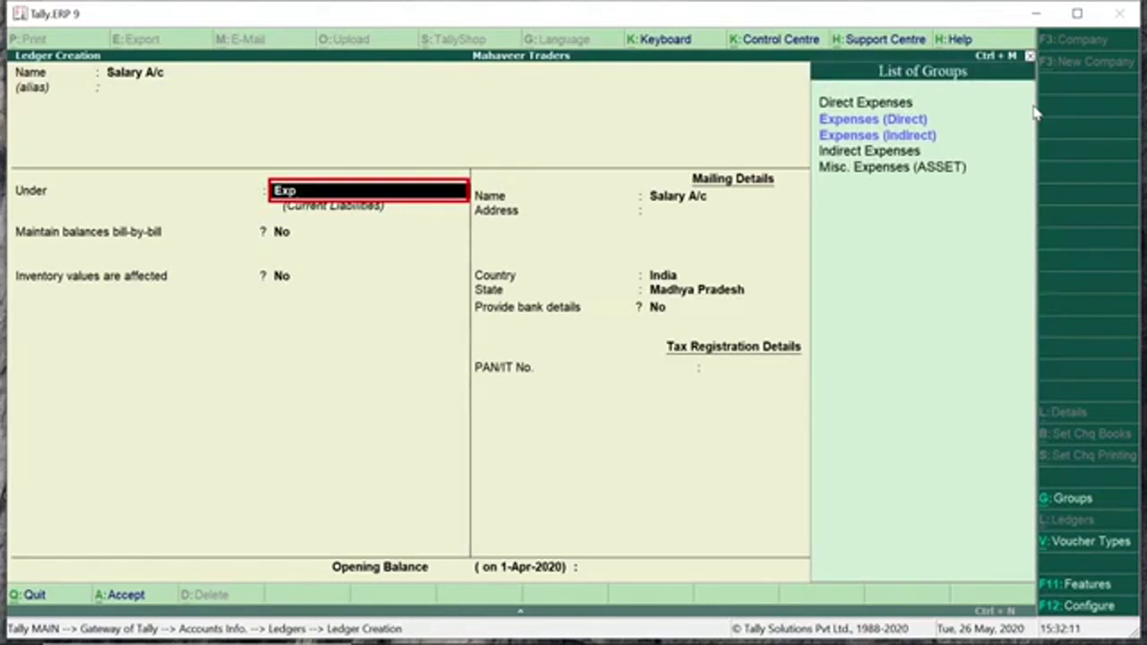
{"action": "key", "text": "Down"}
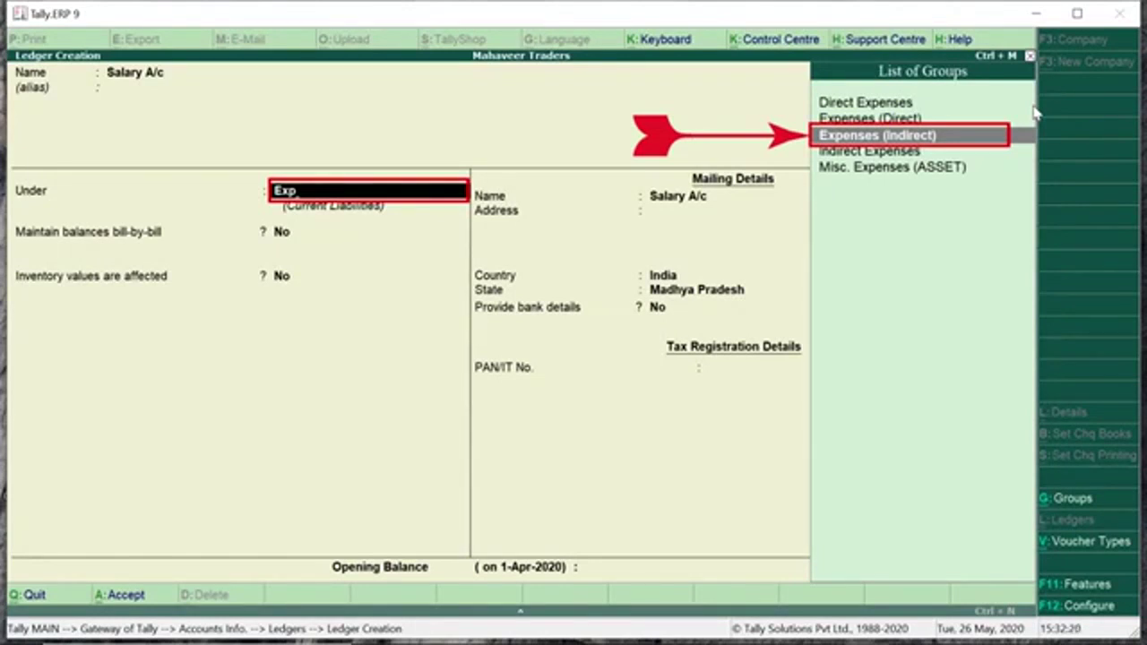
{"action": "key", "text": "Return"}
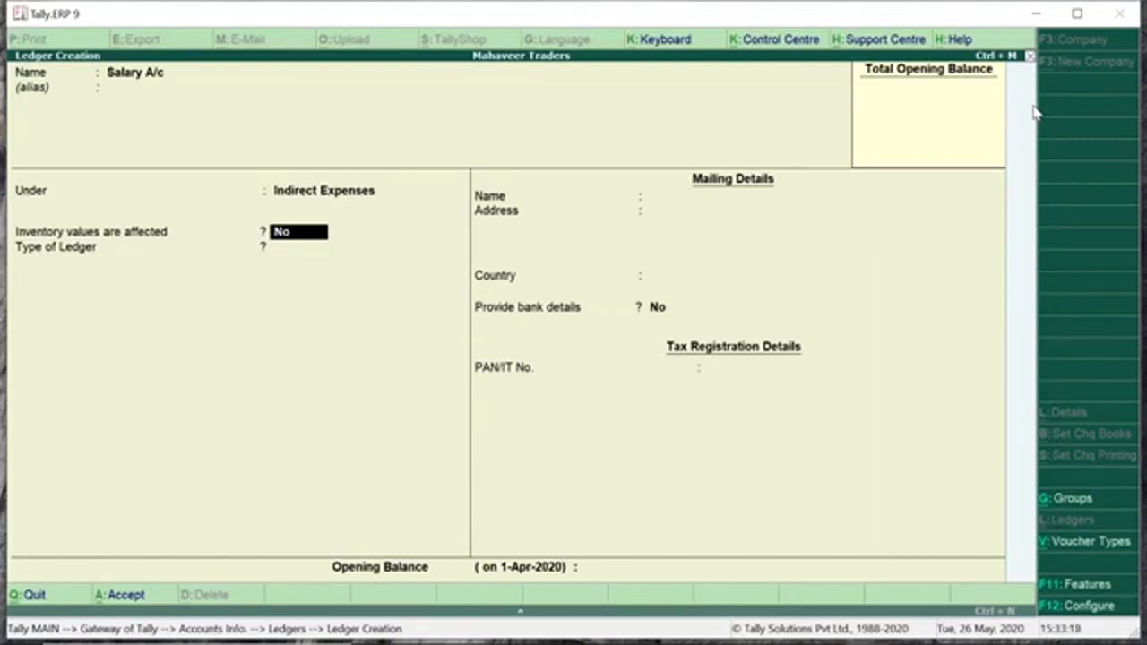
Keep inventory values unaffected, set Type of Ledger to Not Applicable, then open F12 Ledger Configuration.
{"action": "key", "text": "Return"}
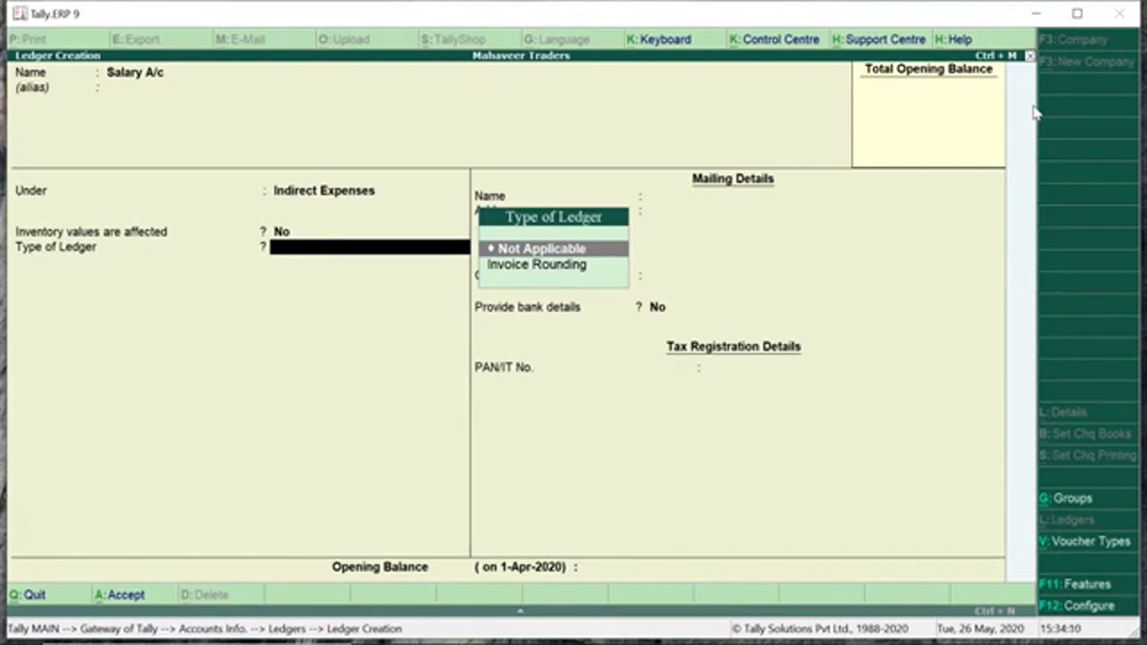
{"action": "key", "text": "Return"}
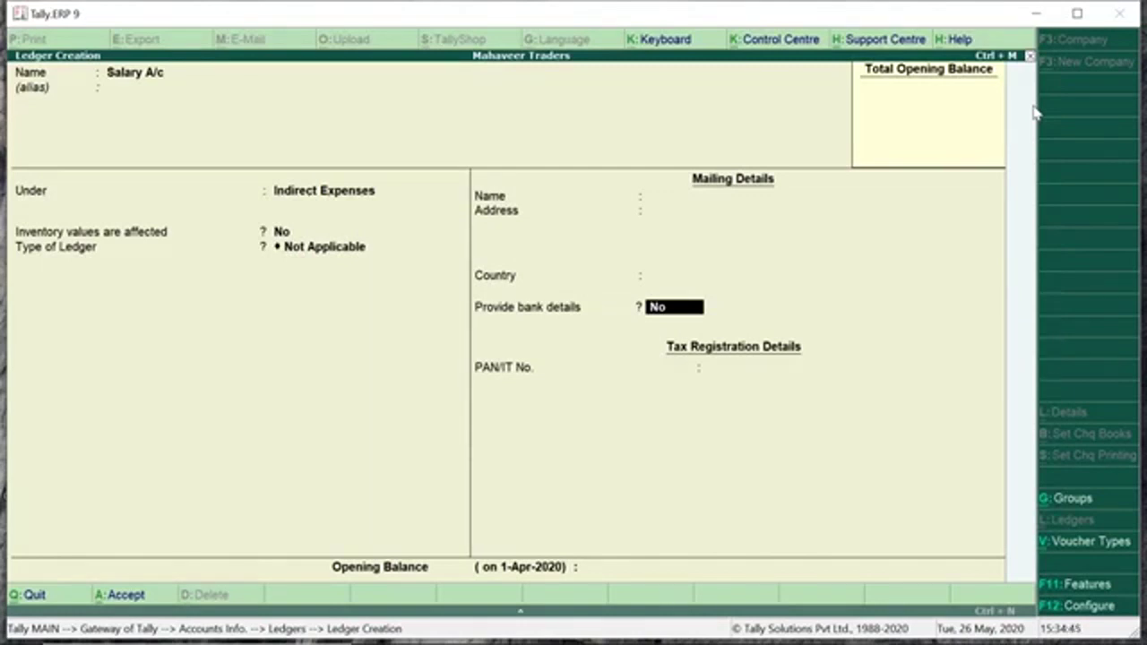
{"action": "key", "text": "F12"}
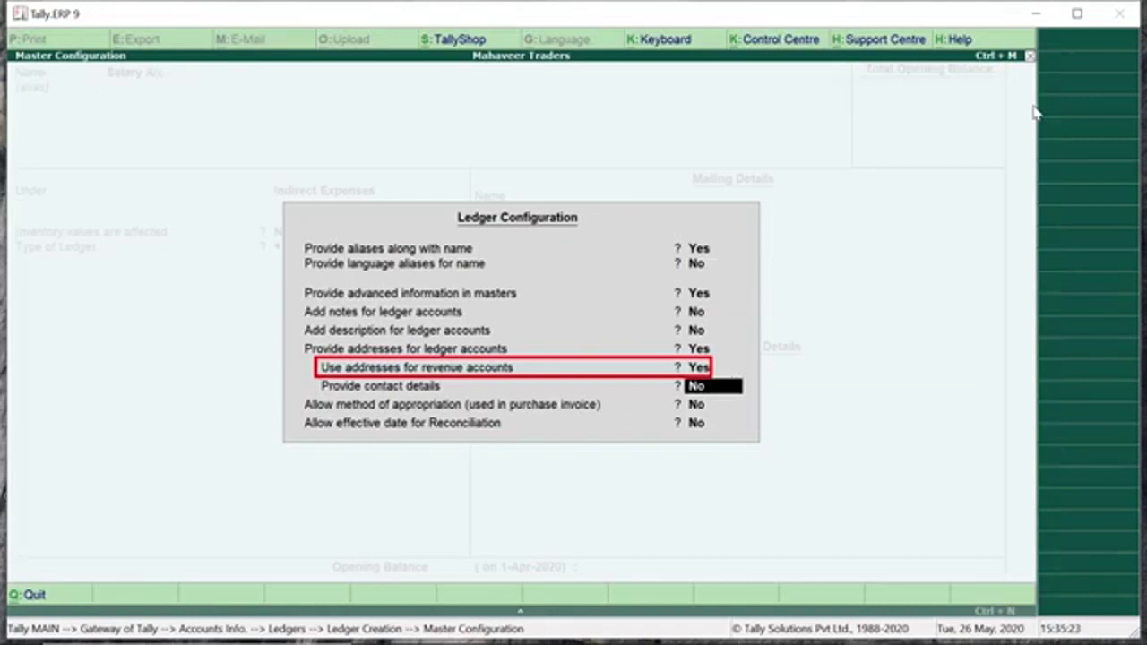
Set 'Use addresses for revenue accounts' to Yes and return to the Salary A/c form.
{"action": "key", "text": "Escape"}
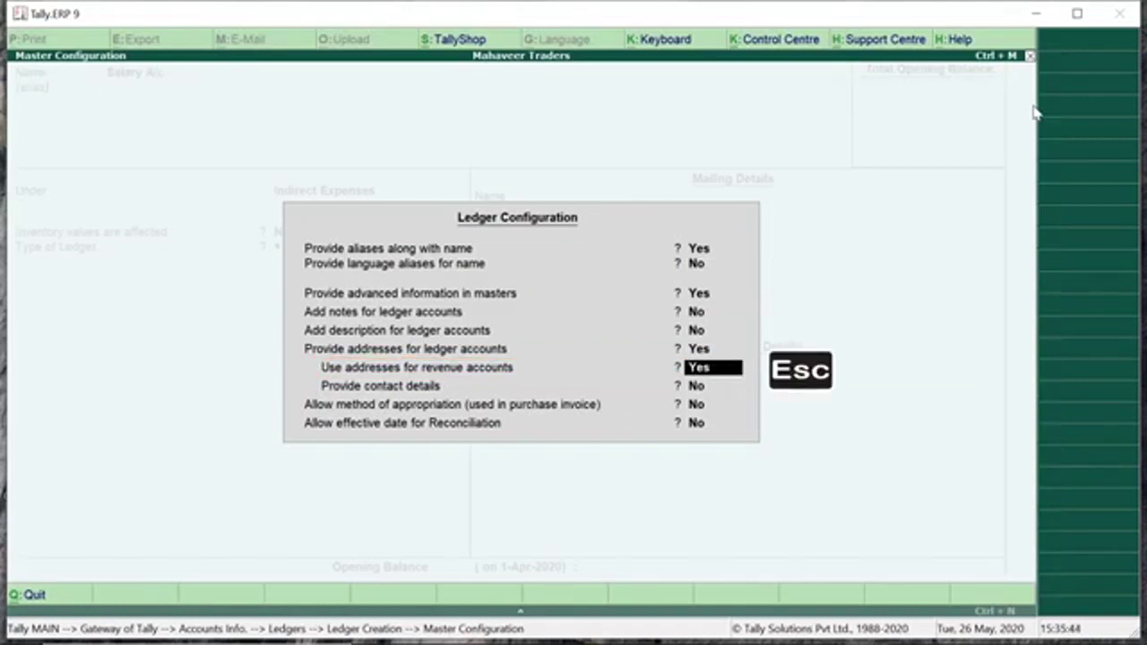
{"action": "key", "text": "Escape"}
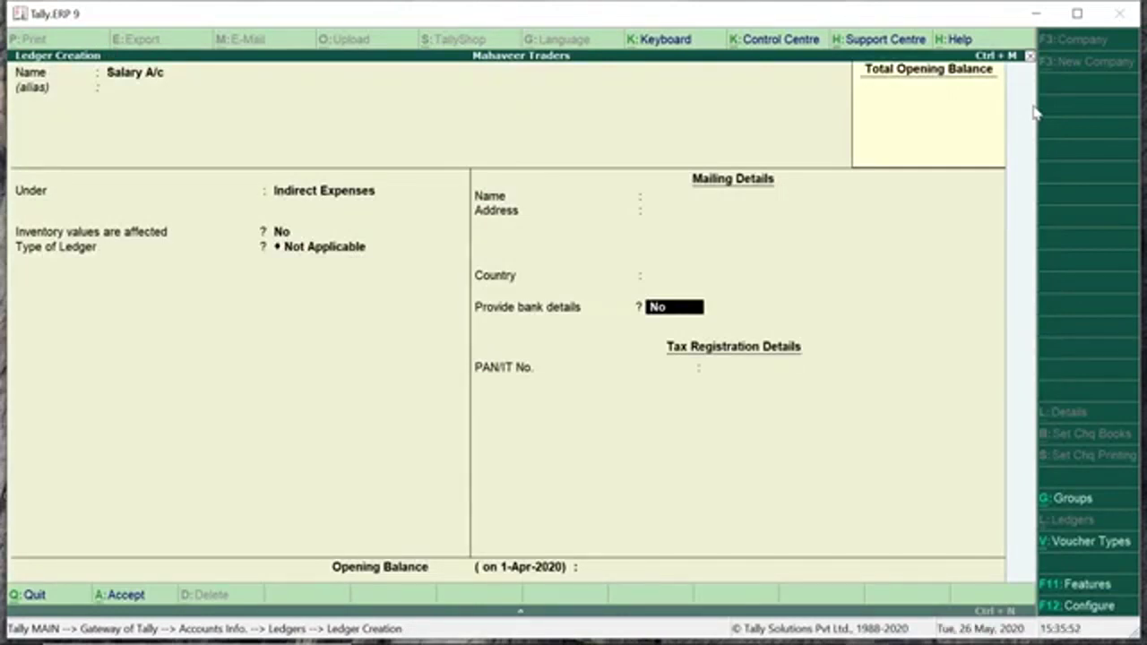
Leave bank details off and opening balance empty, then accept the Salary A/c ledger with Y.
{"action": "key", "text": "Return"}
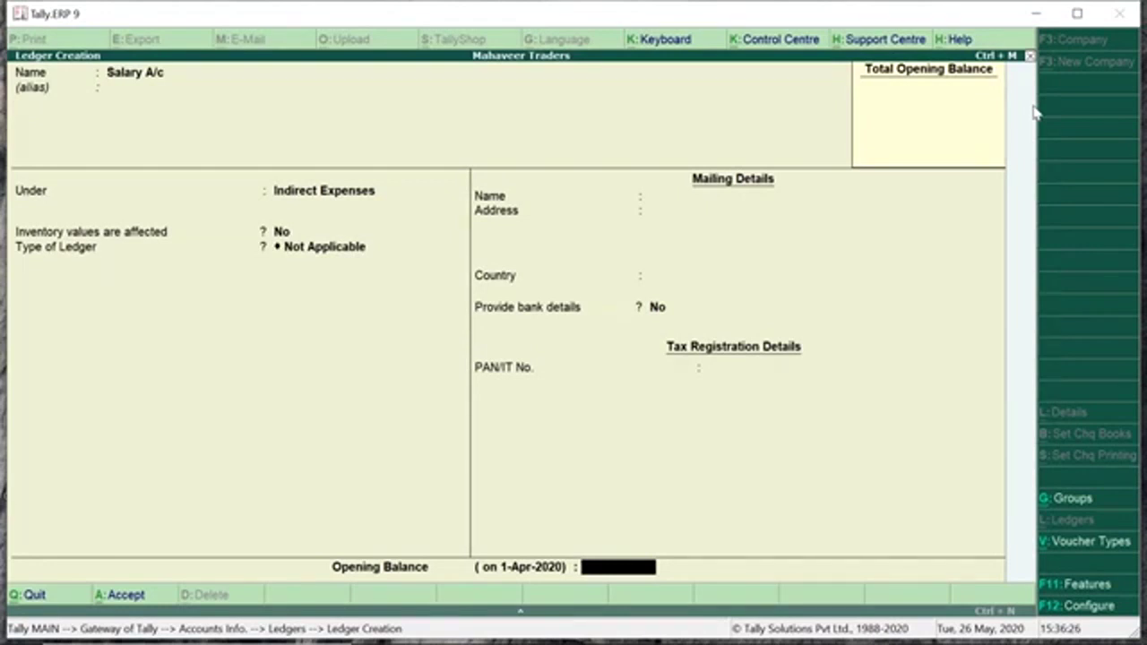
{"action": "key", "text": "Return"}
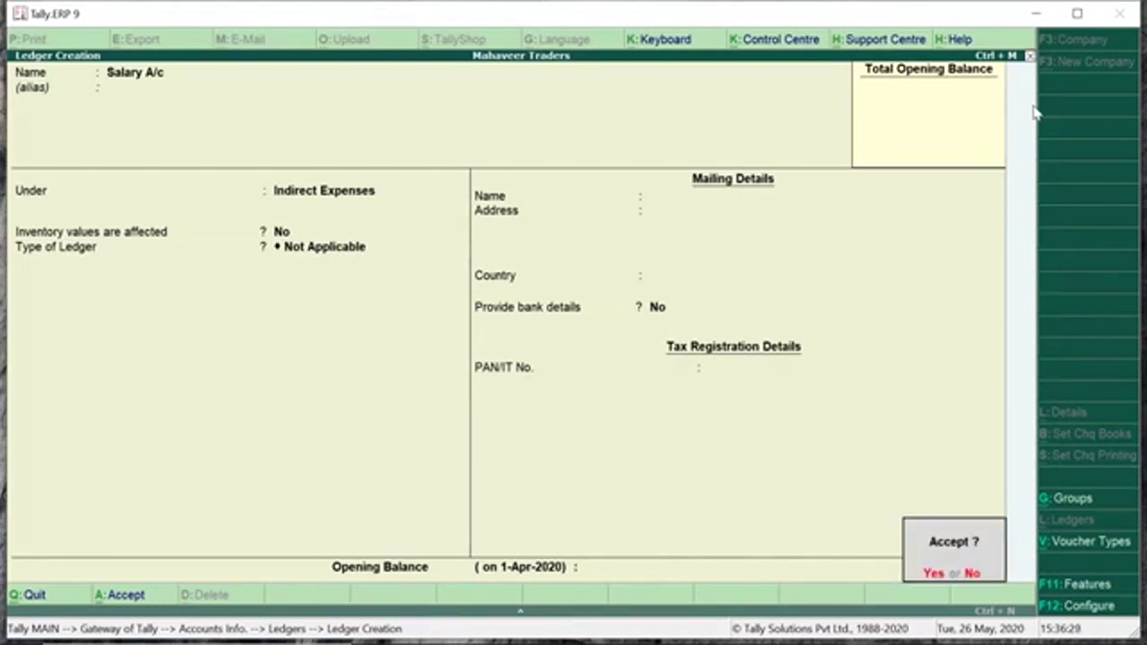
{"action": "key", "text": "y"}
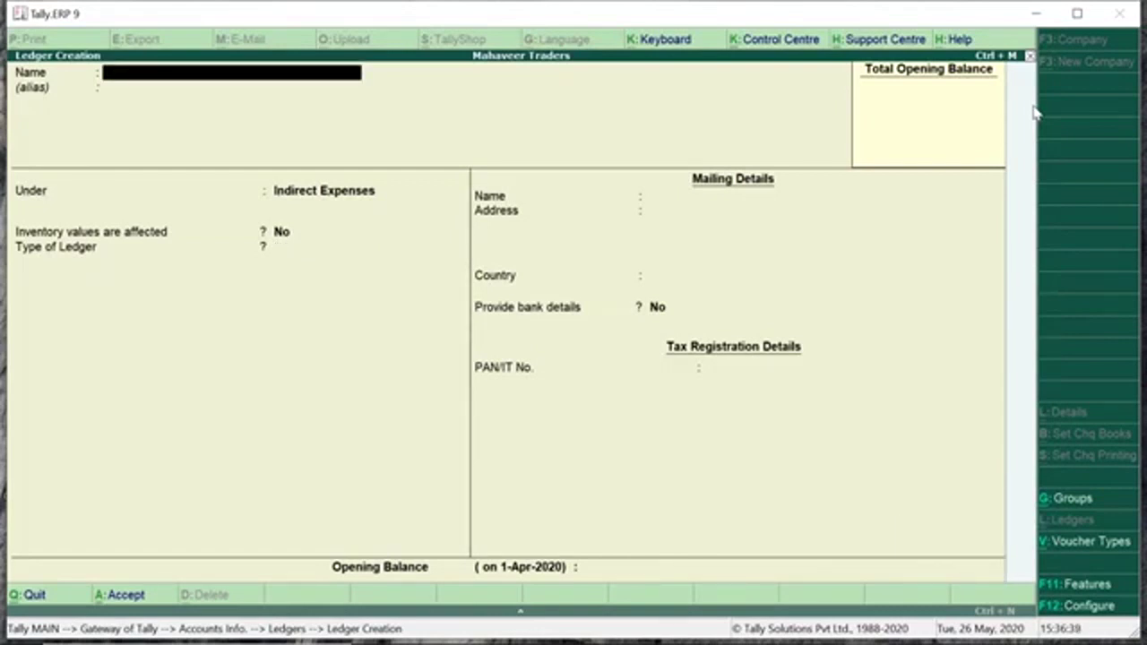
Create 'Godown Rent A/c' under Direct Expenses, inventory unaffected, and save it with Ctrl+A.
{"action": "type", "text": "Godown Rent A/c"}
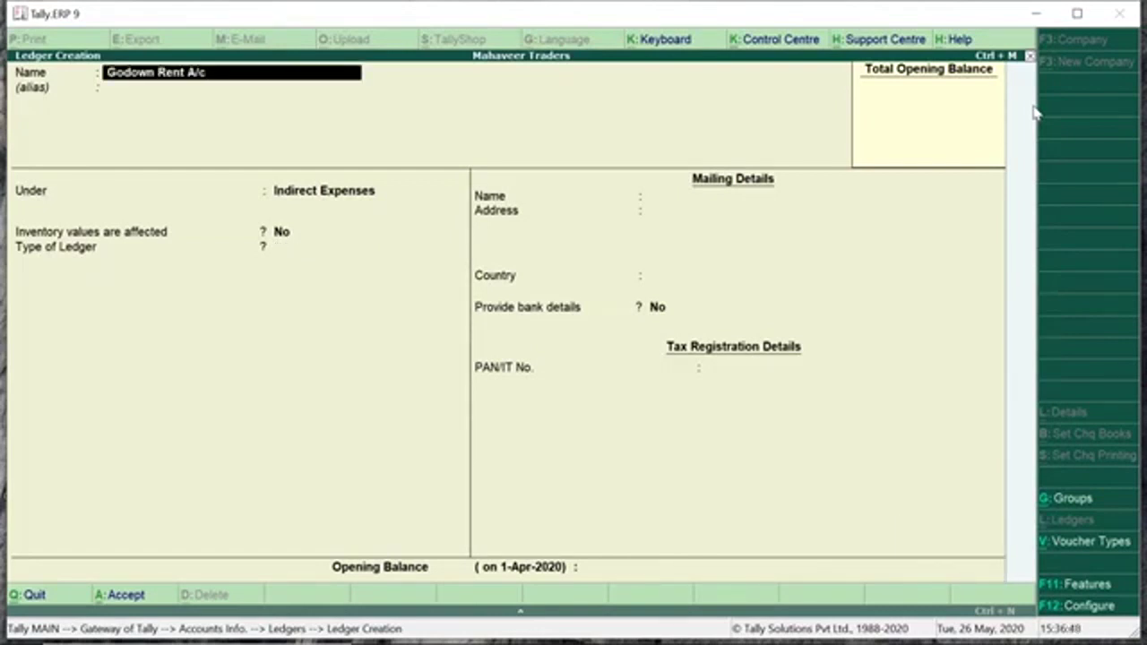
{"action": "key", "text": "Return"}
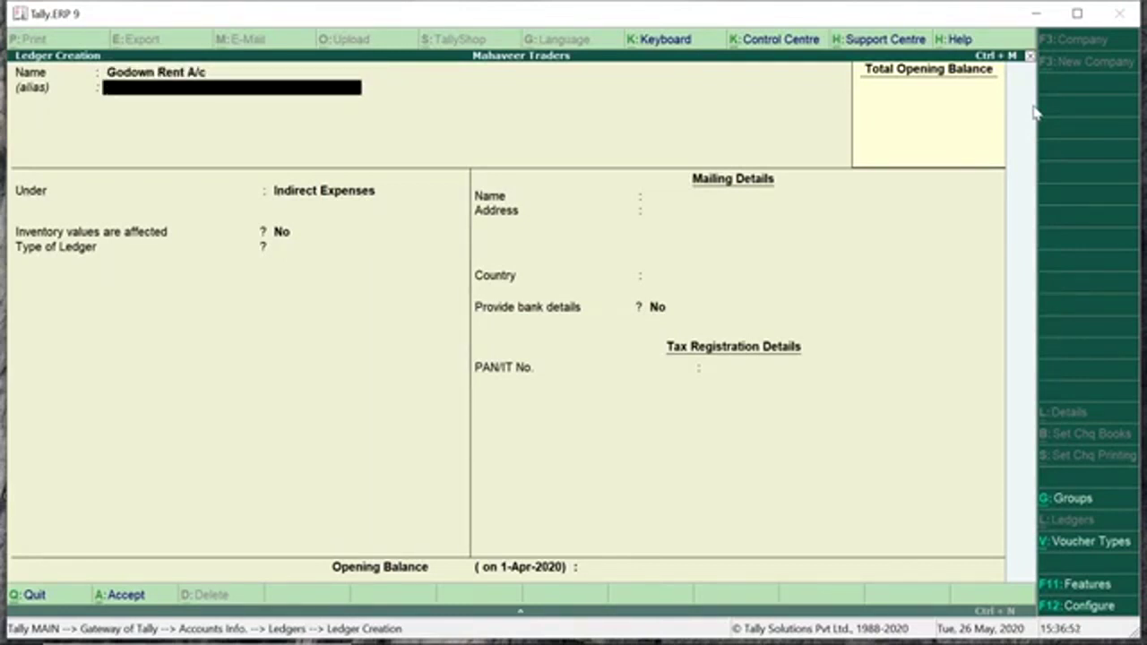
{"action": "key", "text": "Return"}
{"action": "type", "text": "Ex"}
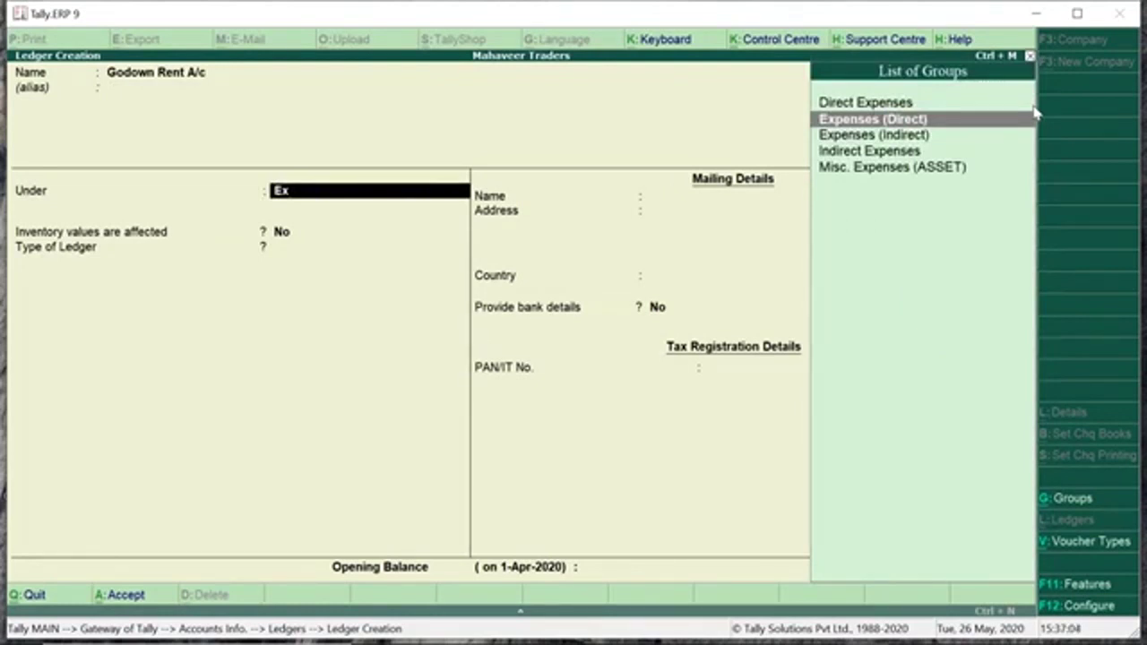
{"action": "key", "text": "Return"}
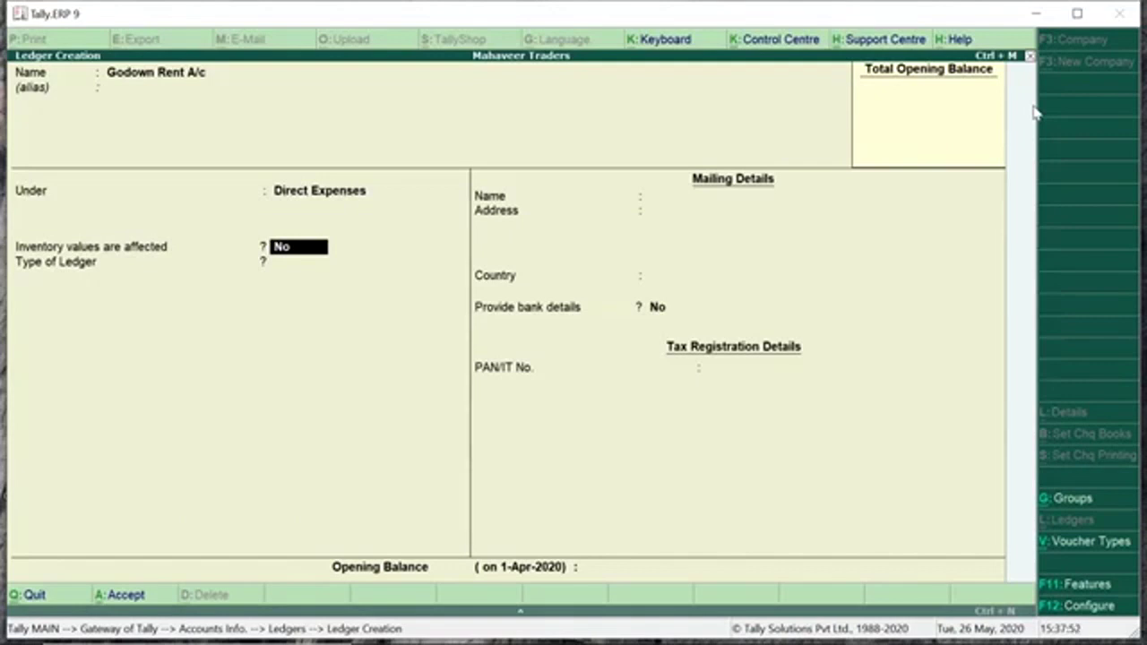
{"action": "key", "text": "Return"}
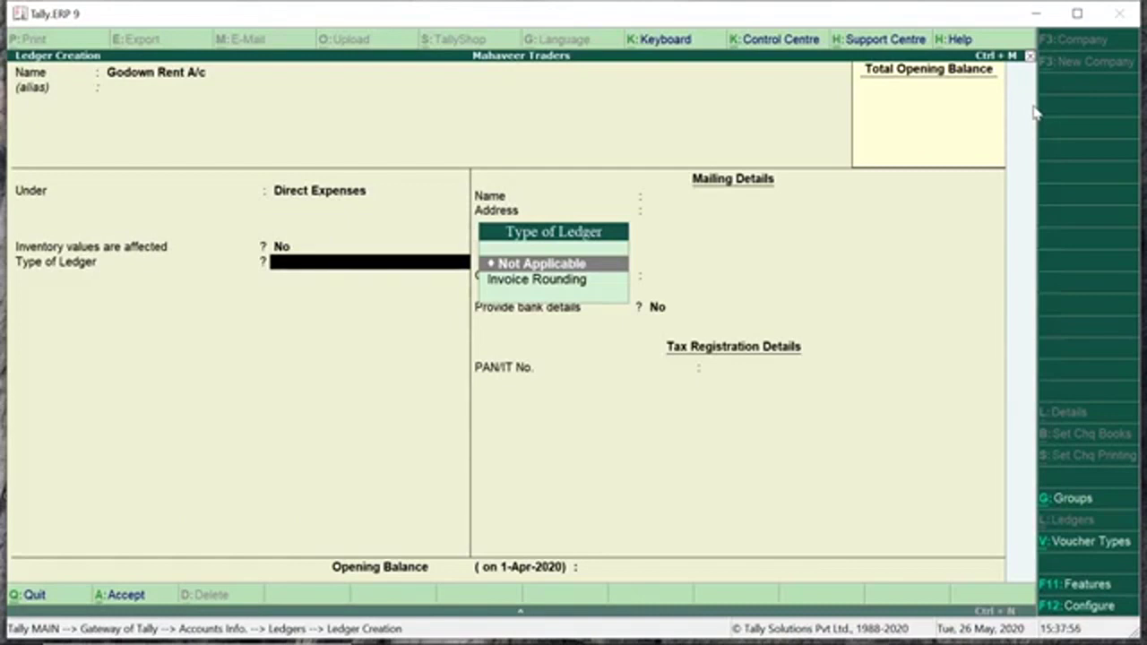
{"action": "key", "text": "ctrl+a"}
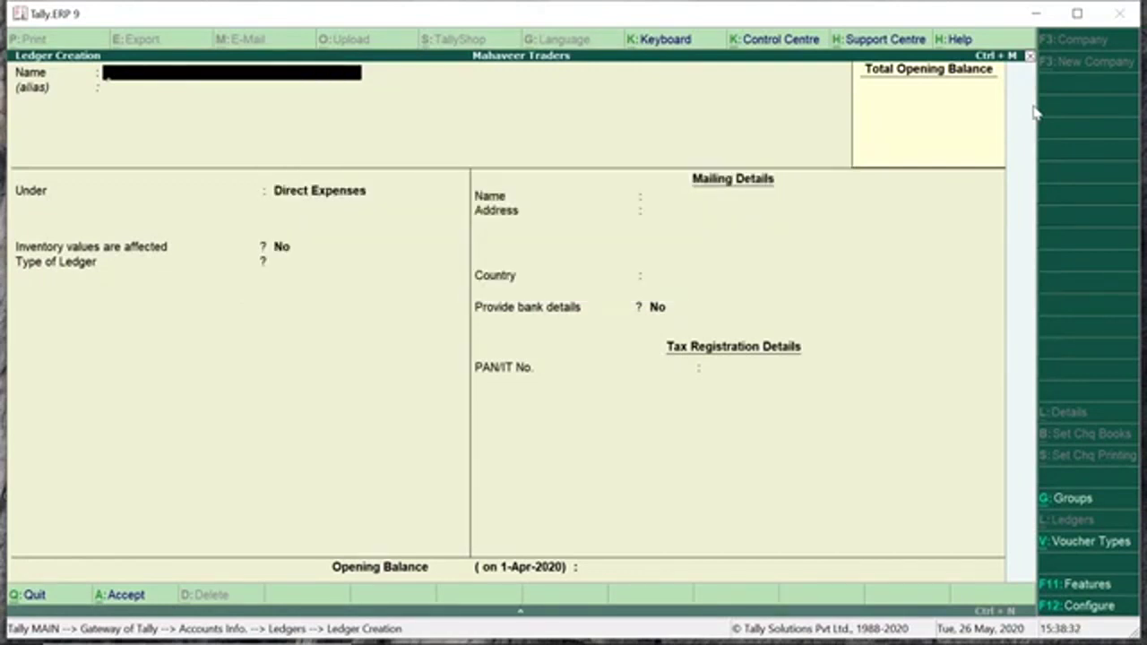
Create 'Discount A/c' under Indirect Incomes with ledger type Not Applicable and save it.
{"action": "type", "text": "Discount A/c"}
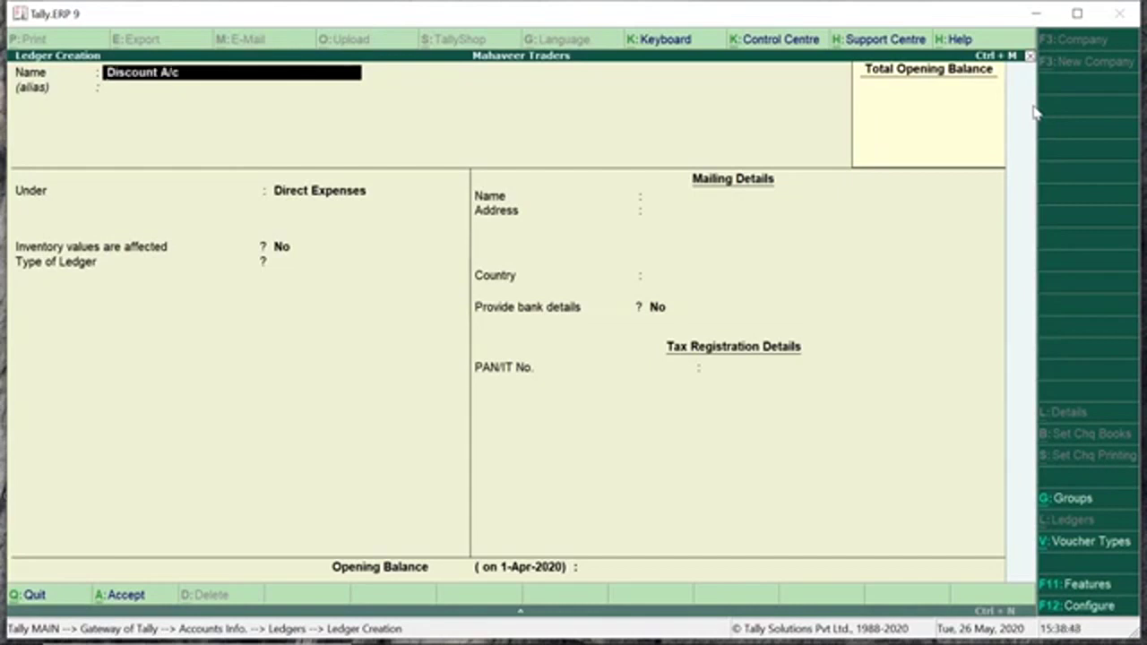
{"action": "key", "text": "Return"}
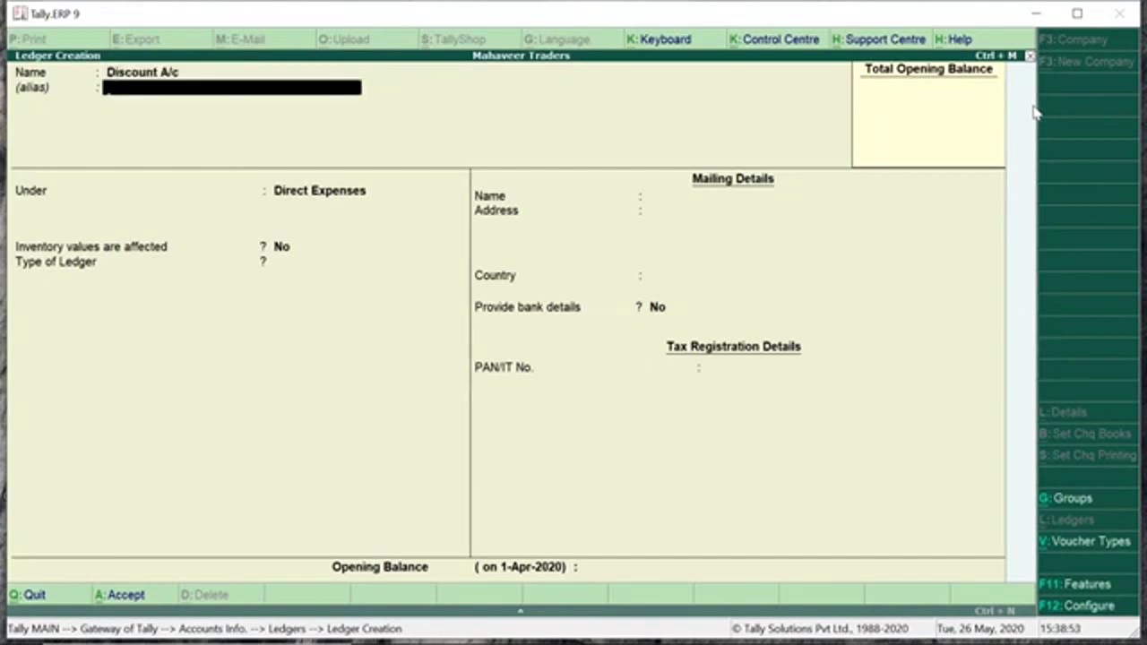
{"action": "key", "text": "Return"}
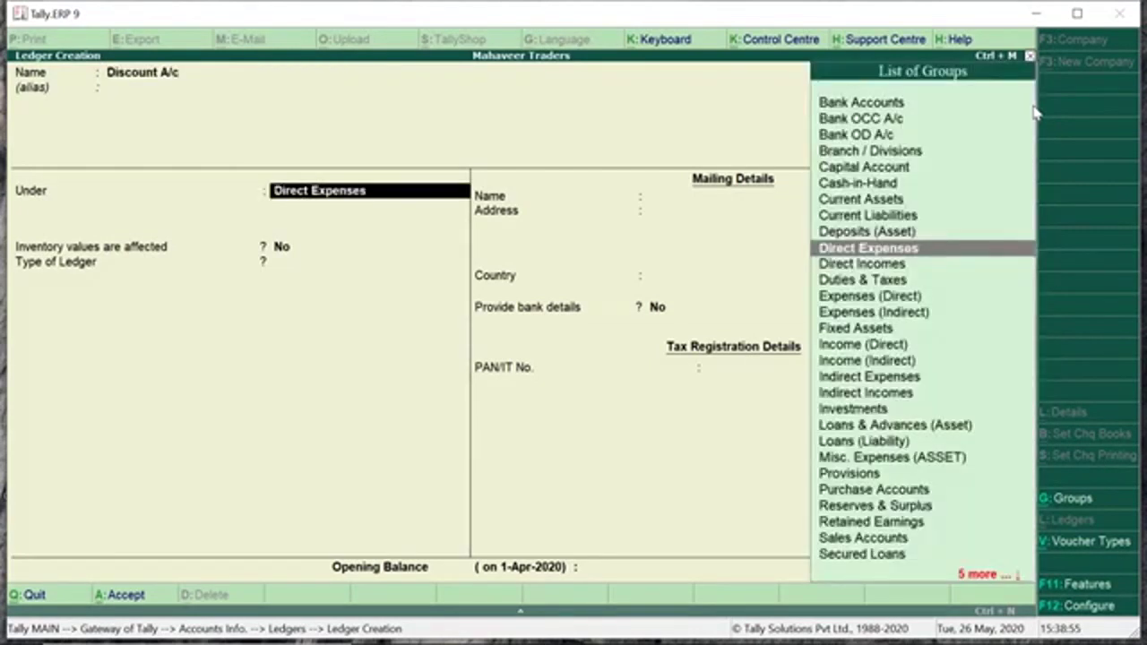
{"action": "type", "text": "Indire"}
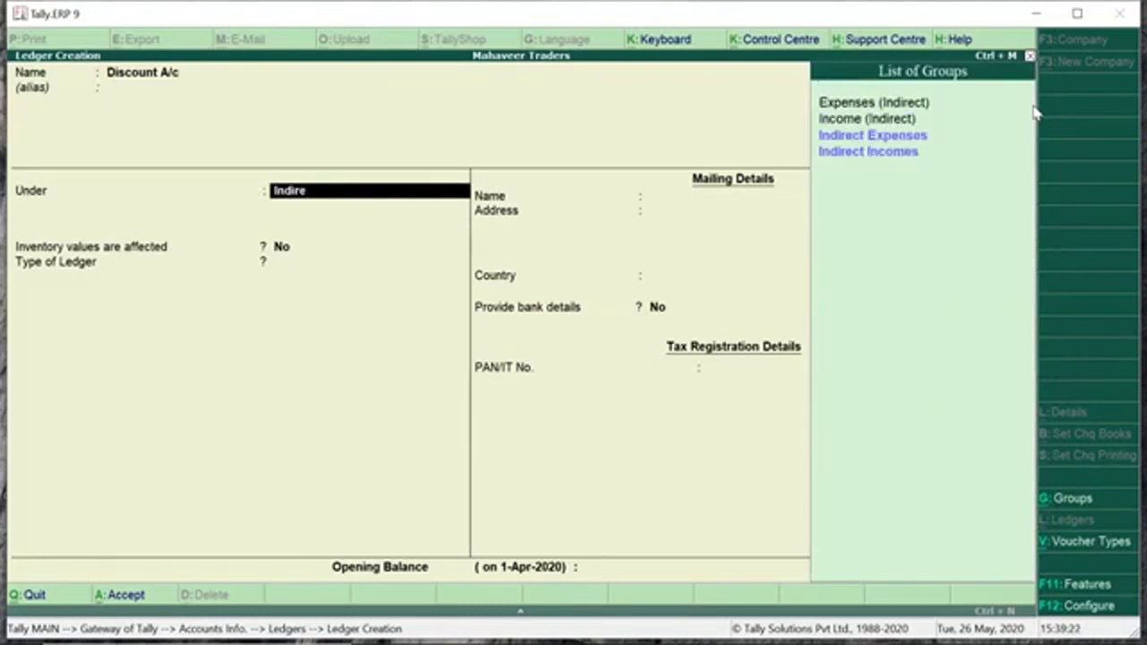
{"action": "key", "text": "Down"}
{"action": "key", "text": "Down"}
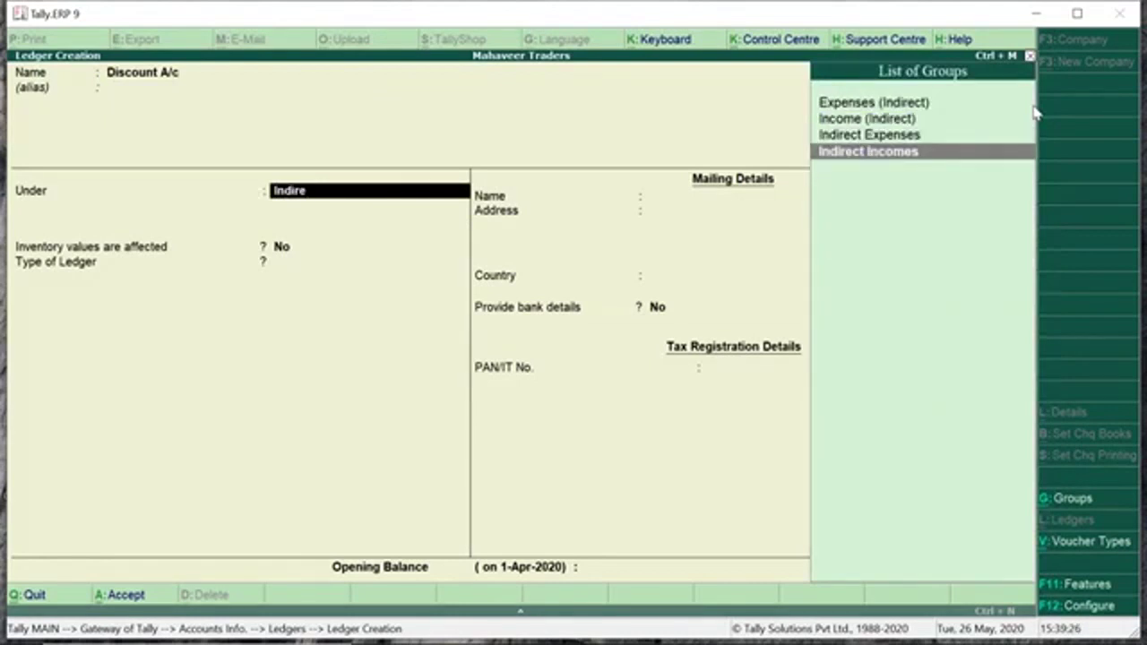
{"action": "key", "text": "Return"}
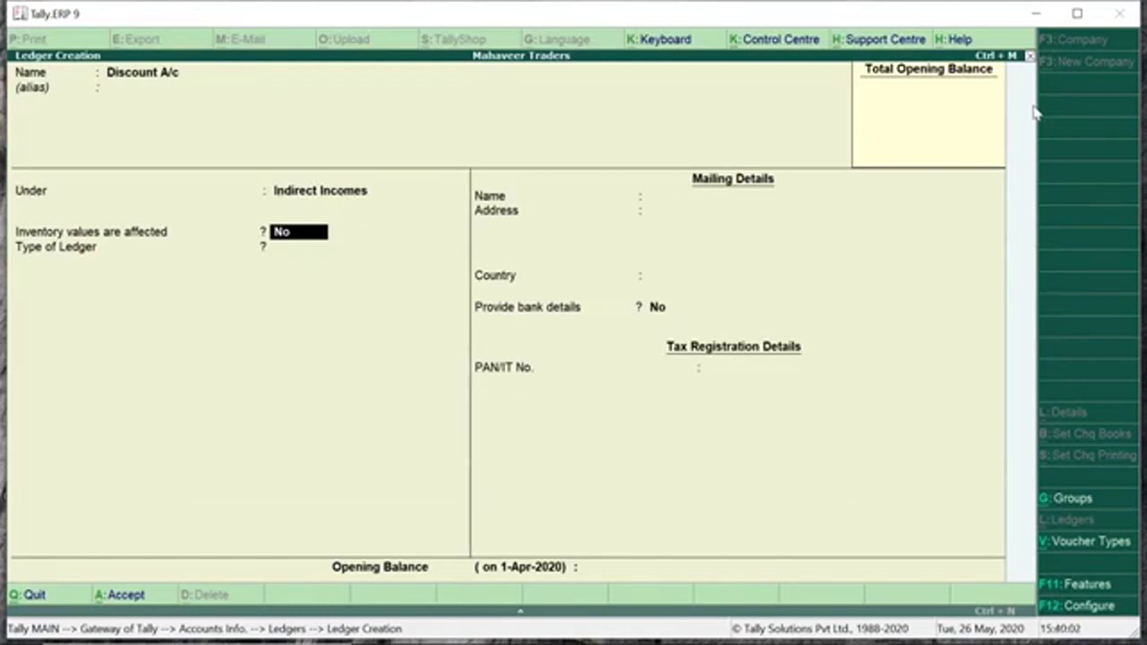
{"action": "key", "text": "Return"}
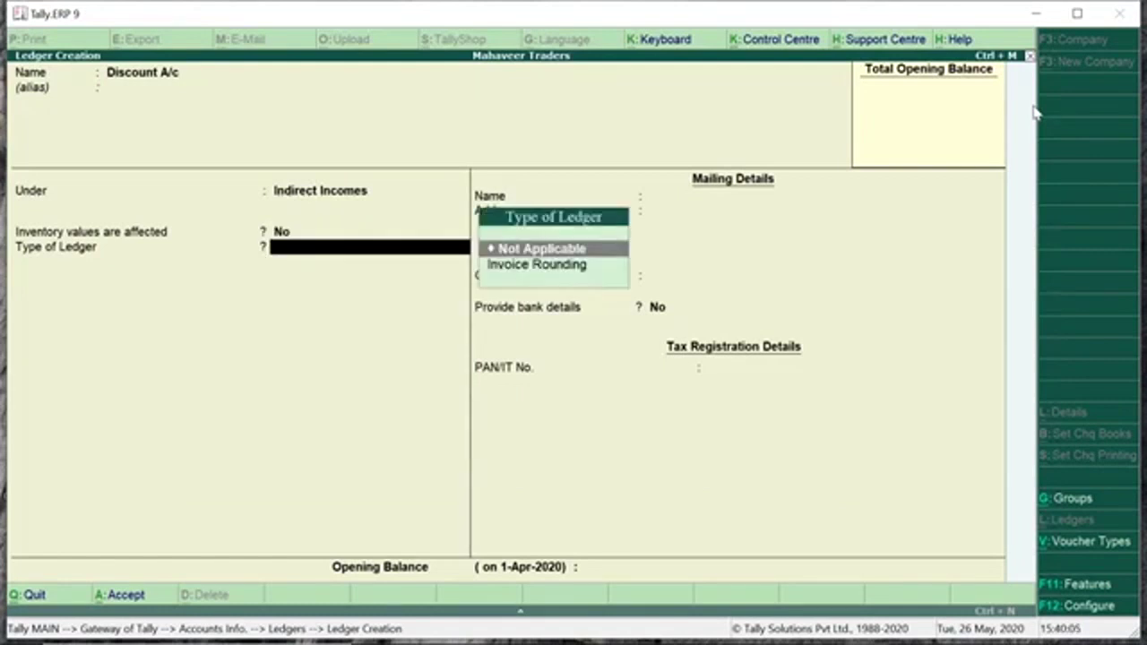
{"action": "key", "text": "ctrl+a"}
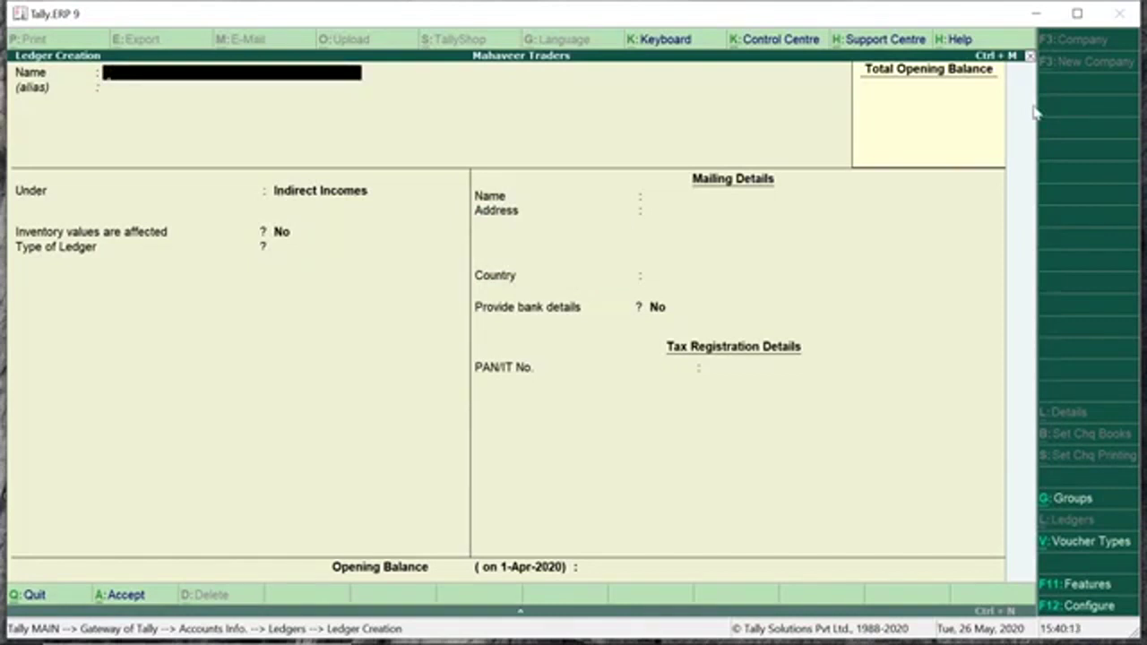
Enter 'Purchase A/c' with alias P under Purchase Accounts, then open F11 accounting features.
{"action": "type", "text": "Purchase A/c"}
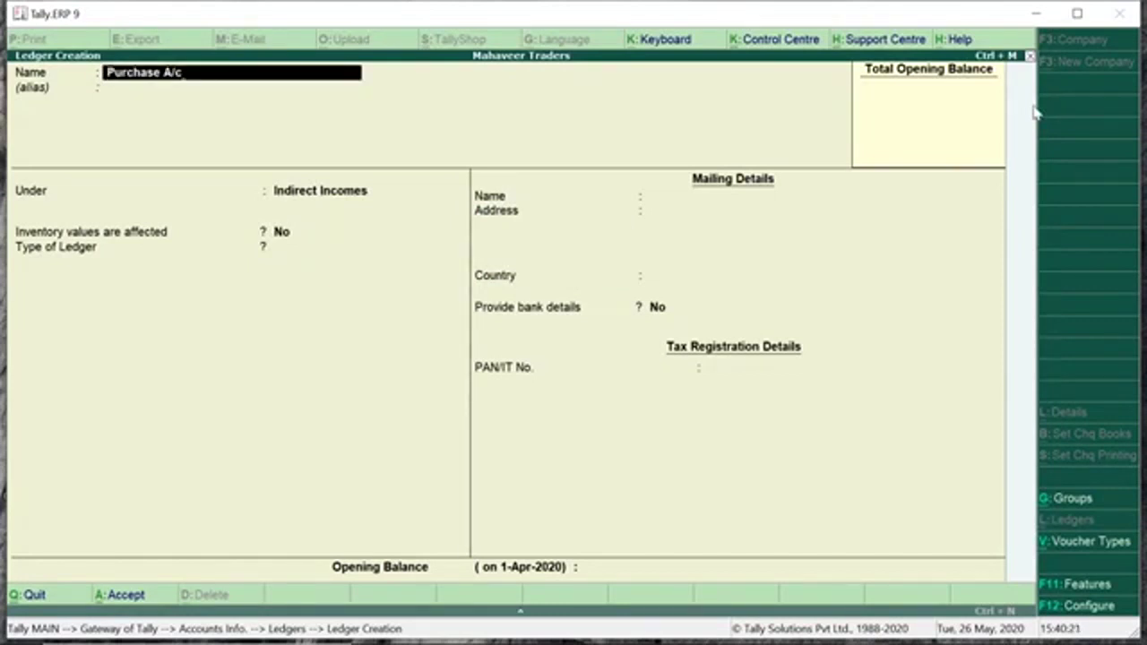
{"action": "key", "text": "Return"}
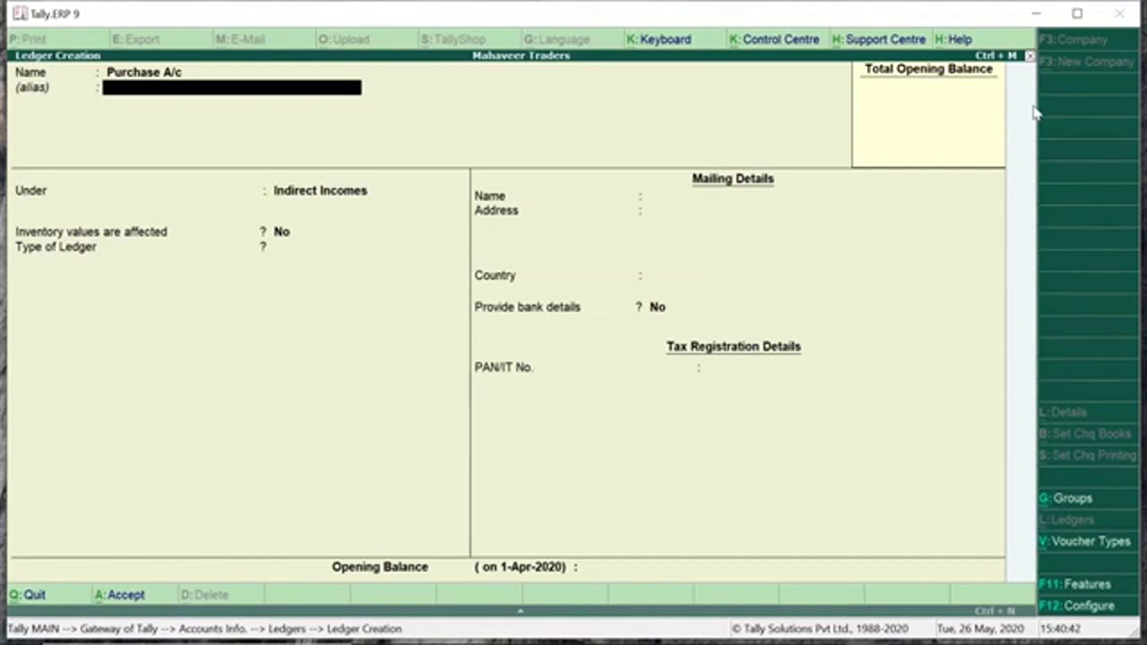
{"action": "type", "text": "P"}
{"action": "key", "text": "Return"}
{"action": "key", "text": "Return"}
{"action": "type", "text": "Purch"}
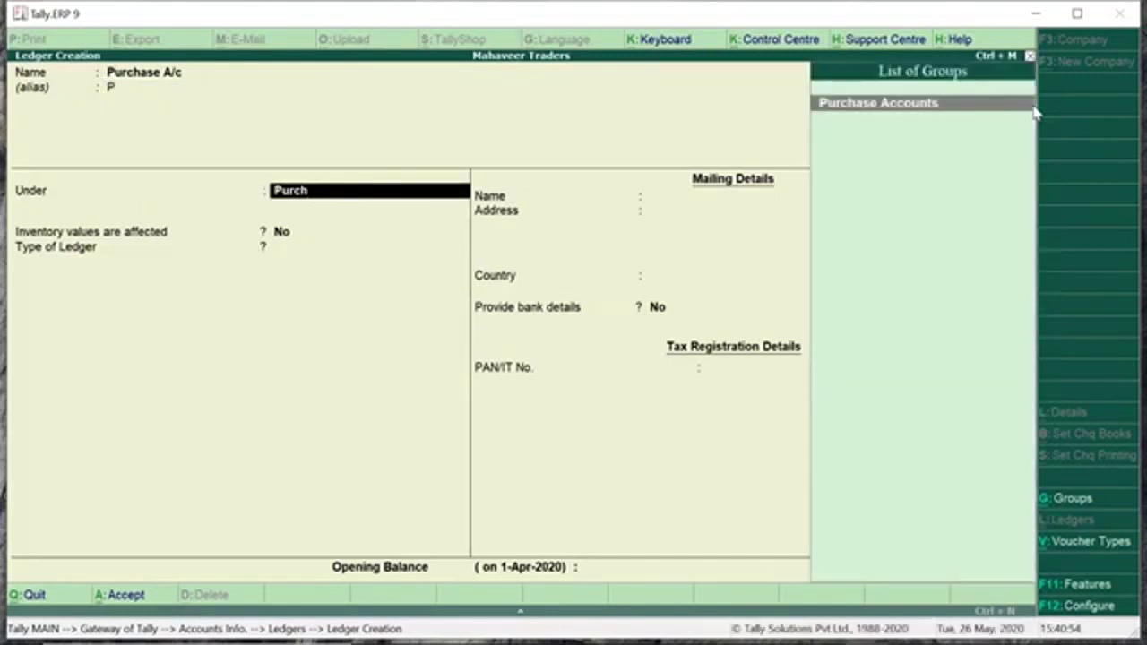
{"action": "key", "text": "Return"}
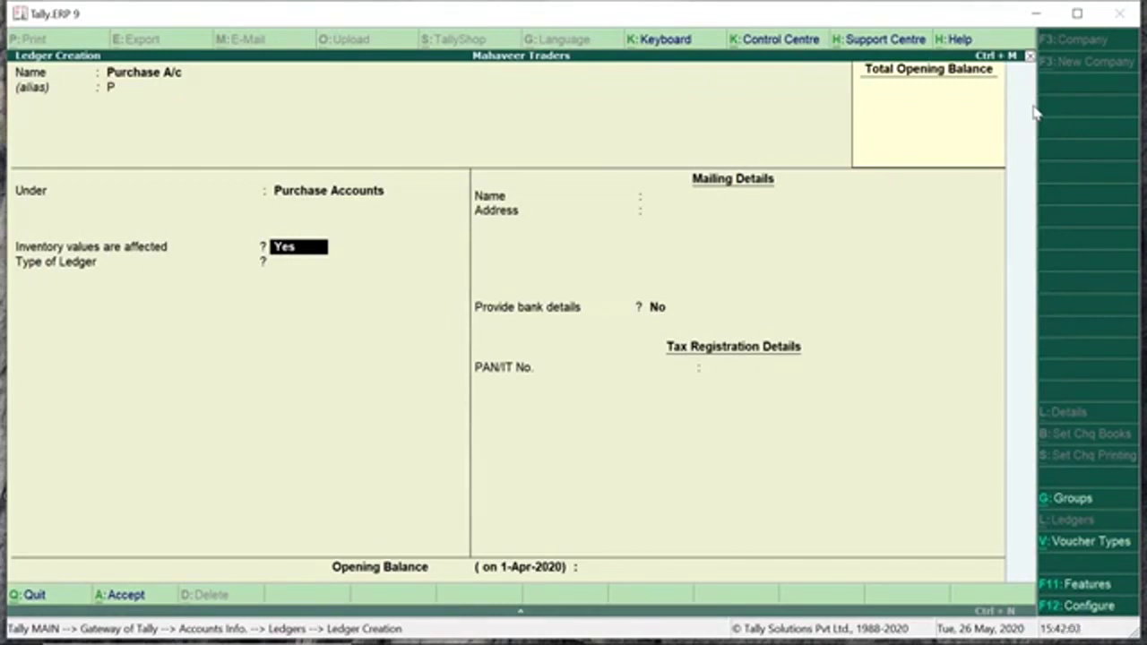
{"action": "key", "text": "F11"}
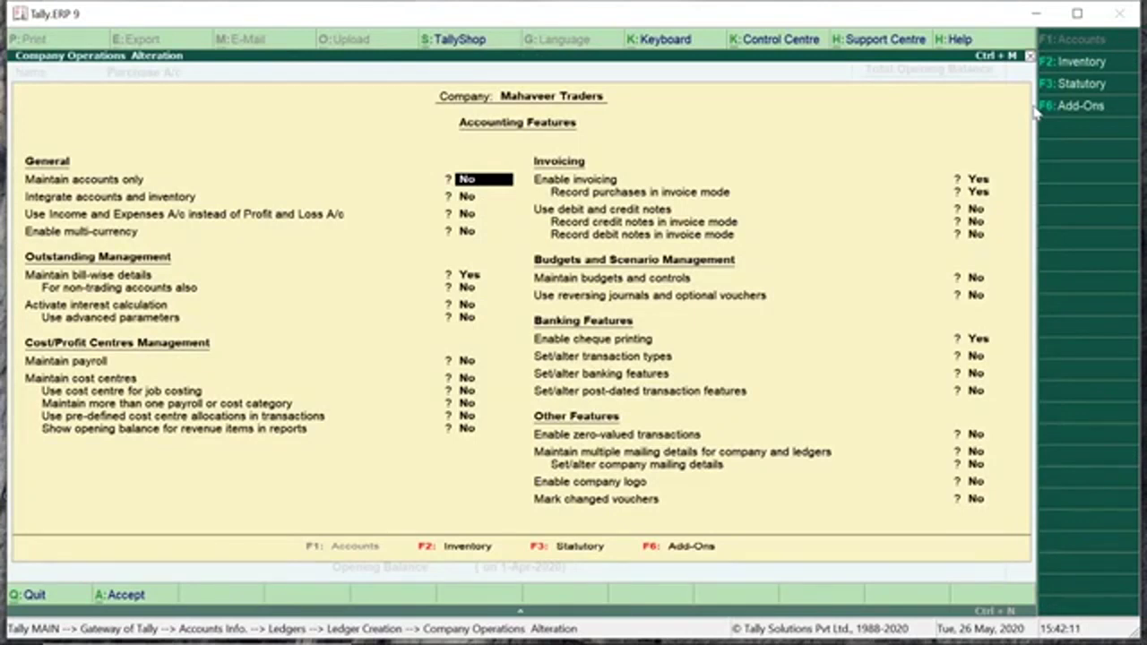
Set Maintain accounts only to No in F11 Accounting Features so inventory values are affected again.
{"action": "key", "text": "y"}
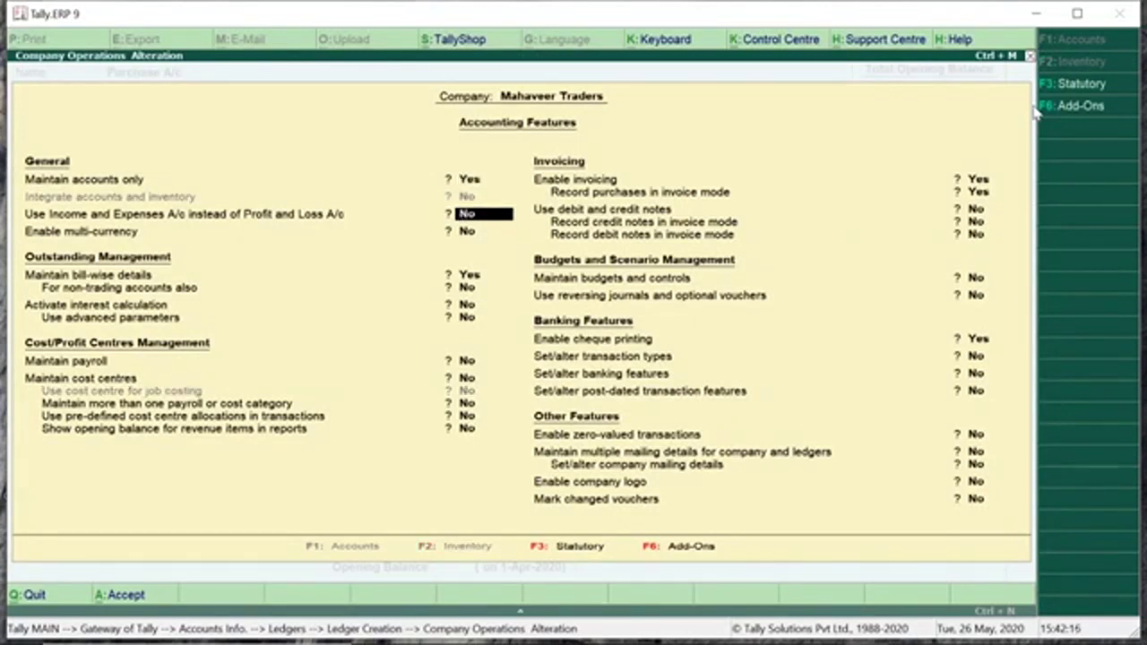
{"action": "key", "text": "ctrl+a"}
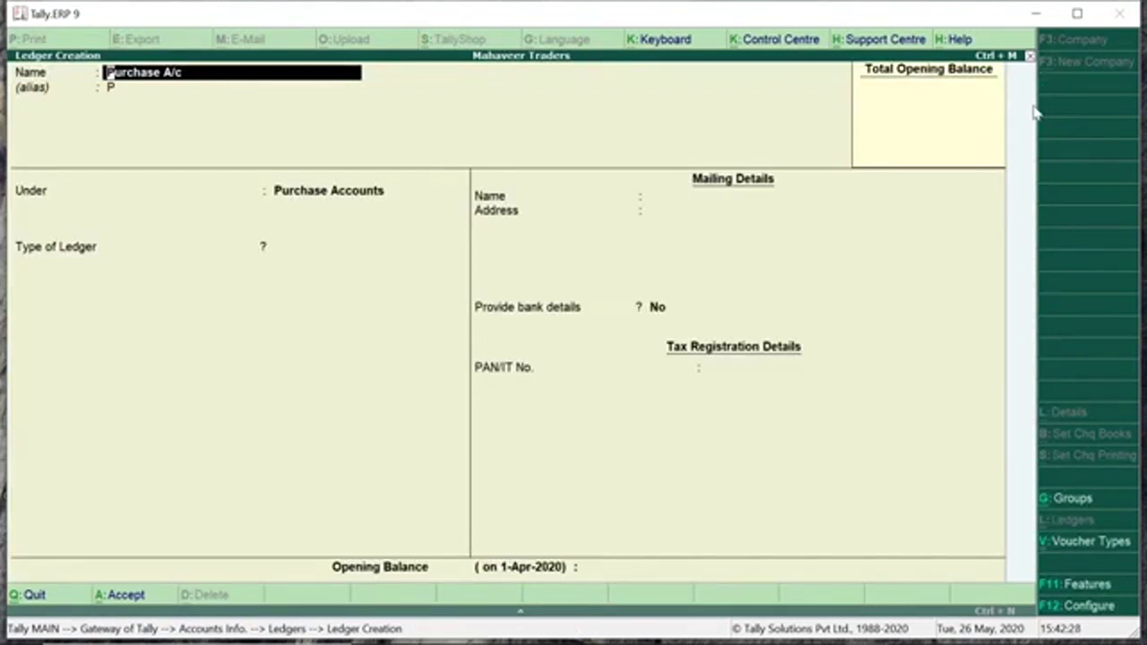
{"action": "key", "text": "F11"}
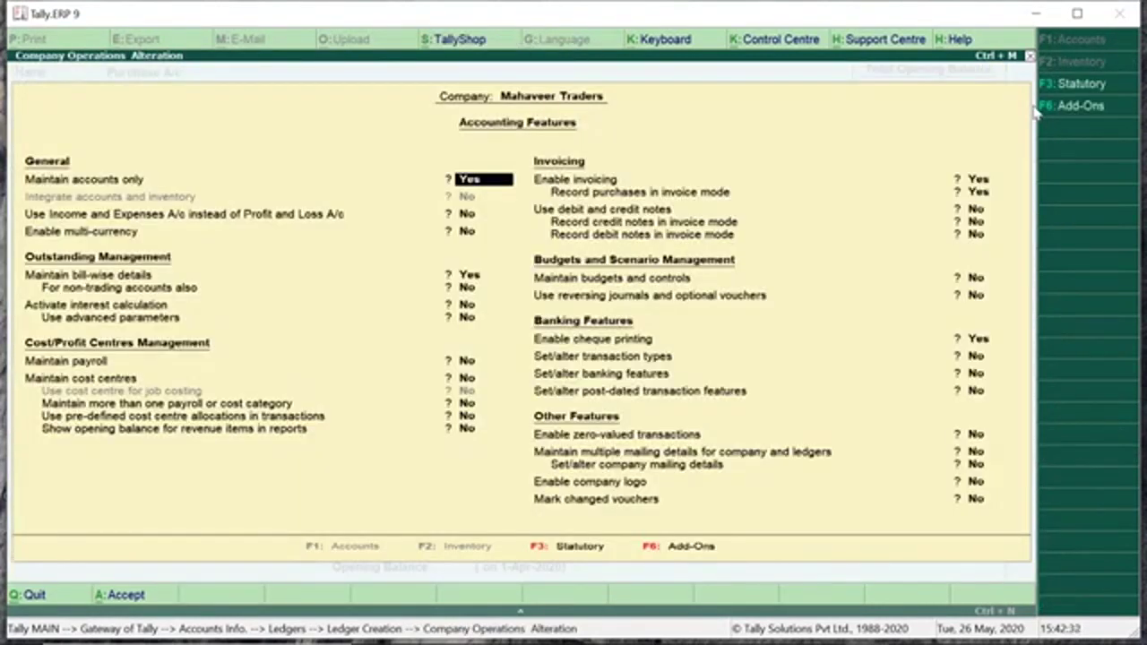
{"action": "type", "text": "n"}
{"action": "key", "text": "Return"}
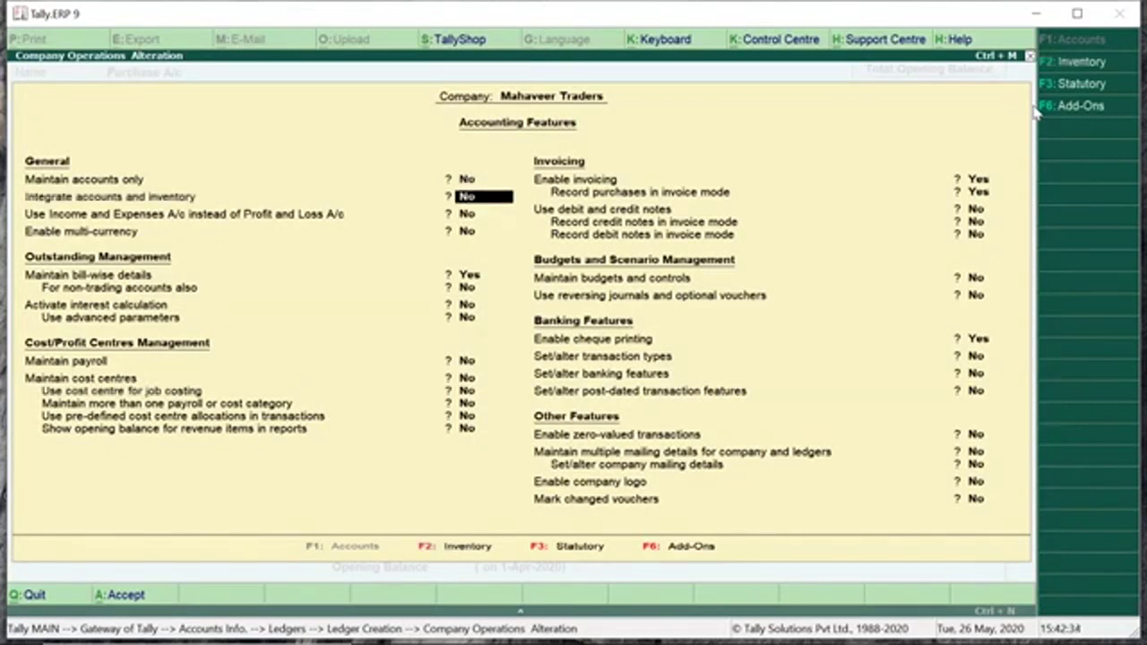
{"action": "type", "text": "y"}
{"action": "key", "text": "ctrl+a"}
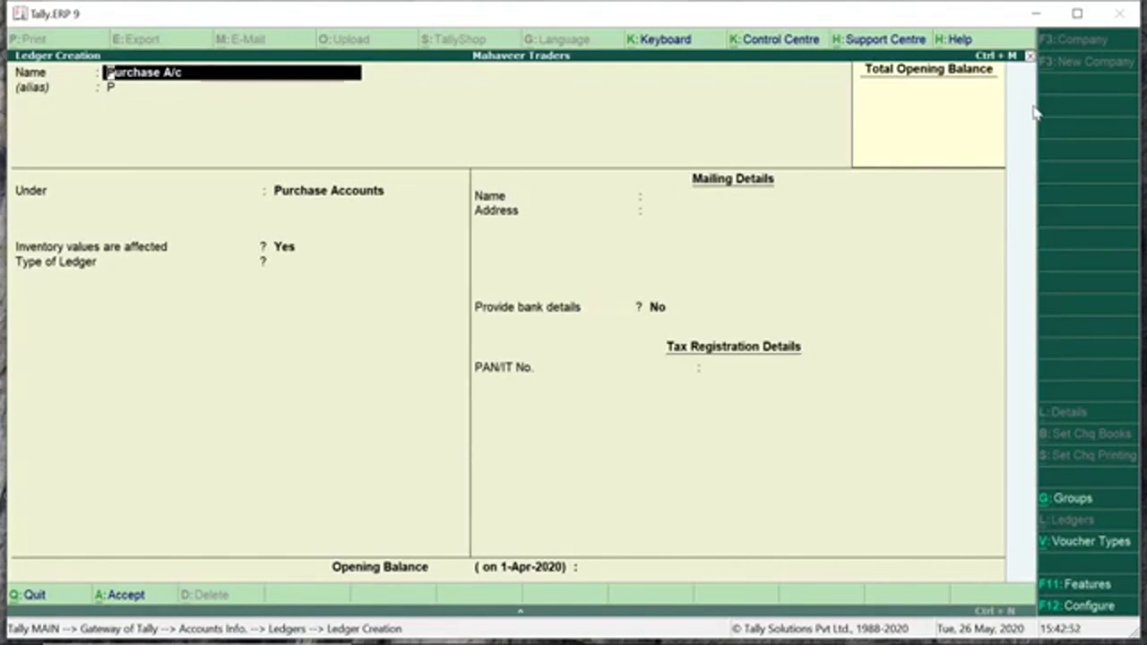
Save Purchase A/c, then create the Sales A/c ledger with alias S under Sales Accounts.
{"action": "key", "text": "ctrl+a"}
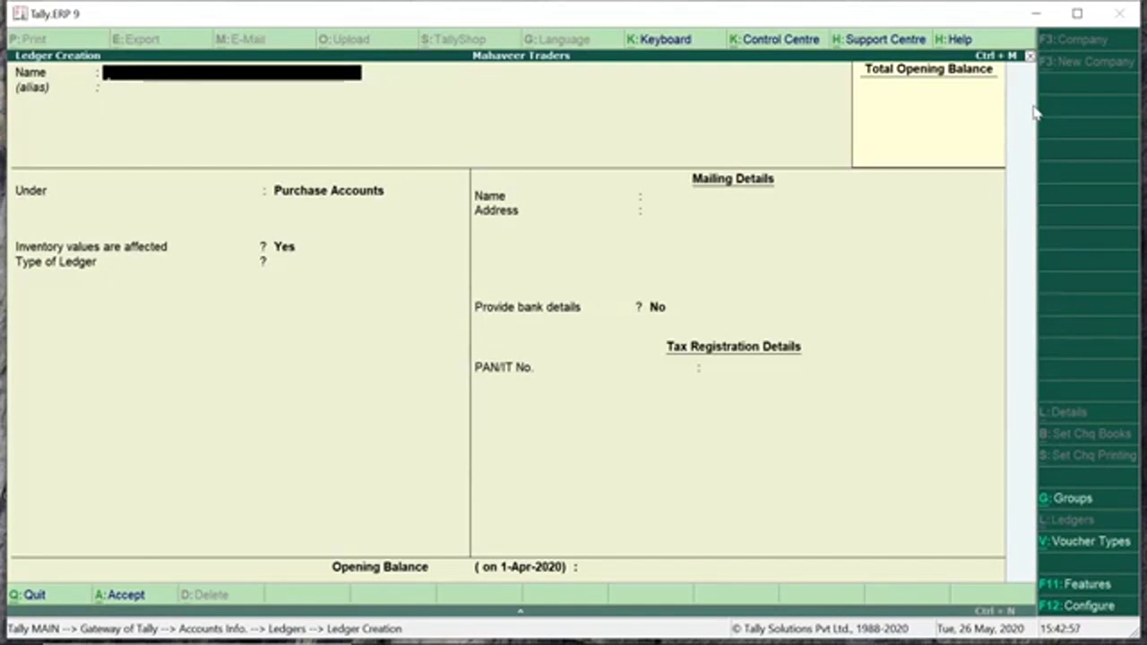
{"action": "type", "text": "Sales A/c"}
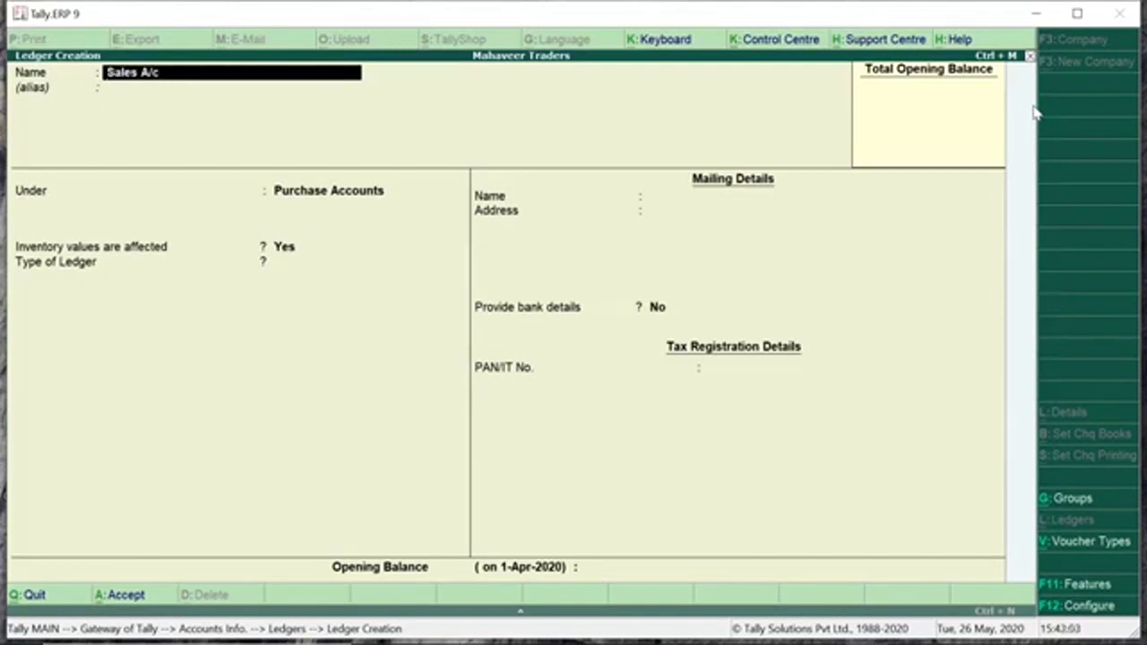
{"action": "key", "text": "Return"}
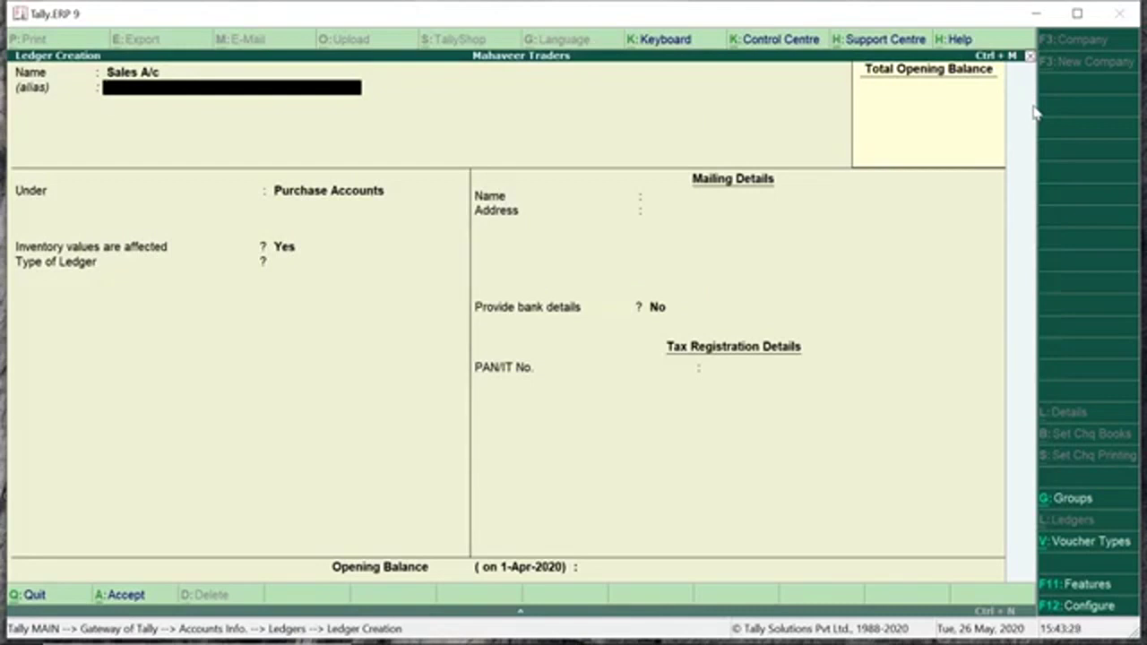
{"action": "type", "text": "S"}
{"action": "key", "text": "Return"}
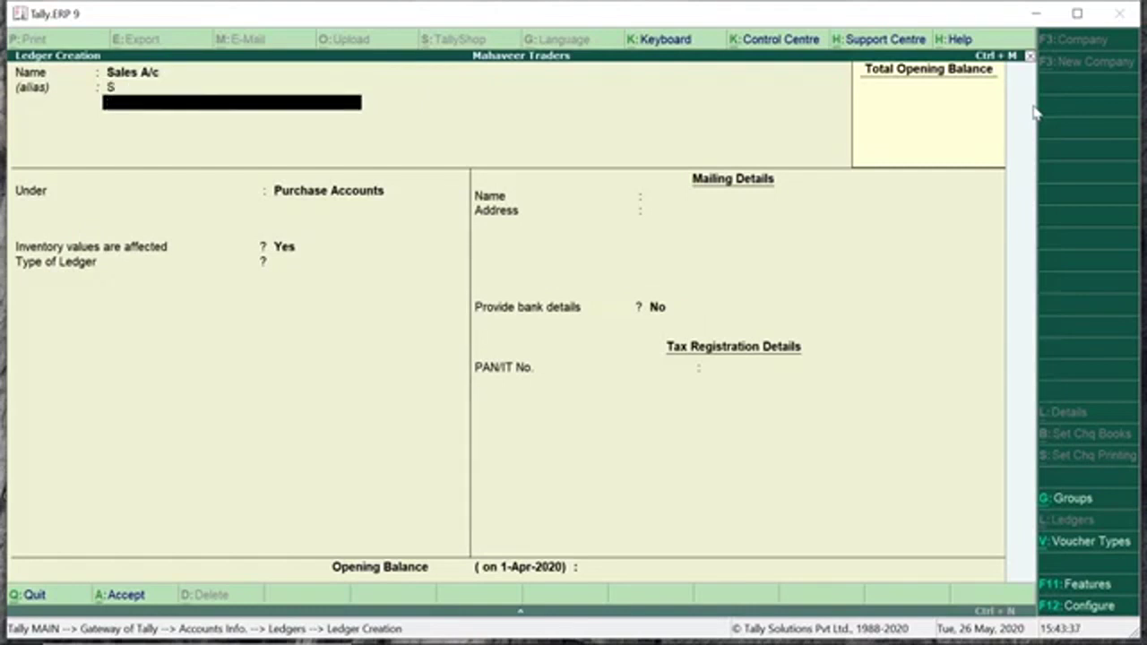
{"action": "key", "text": "Return"}
{"action": "type", "text": "Sales"}
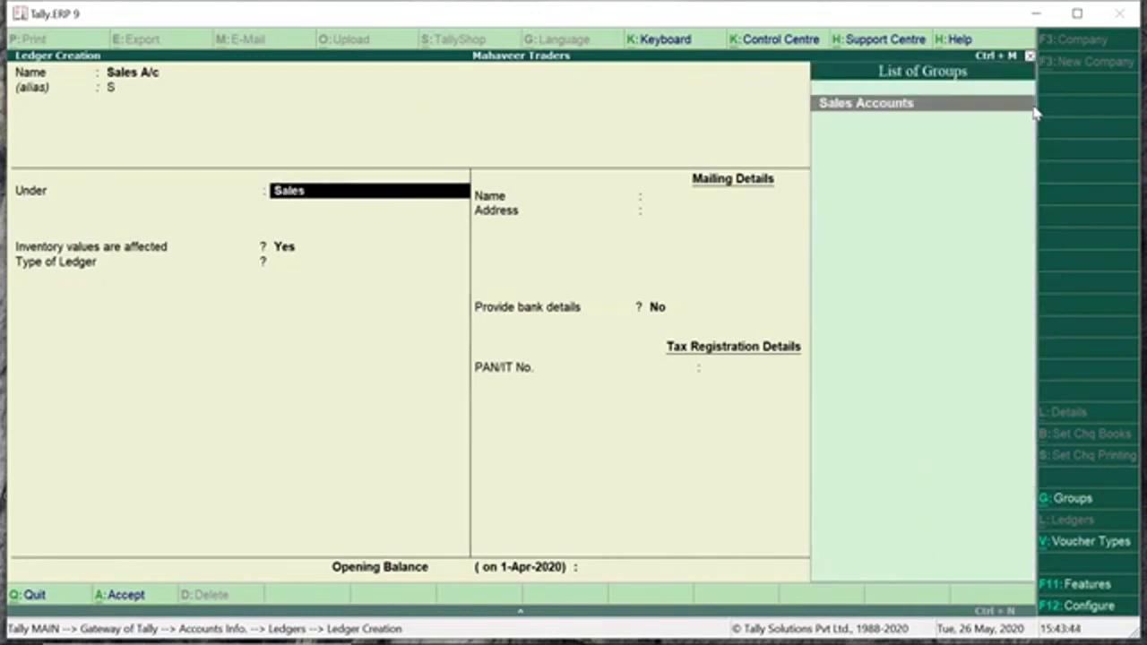
{"action": "key", "text": "Return"}
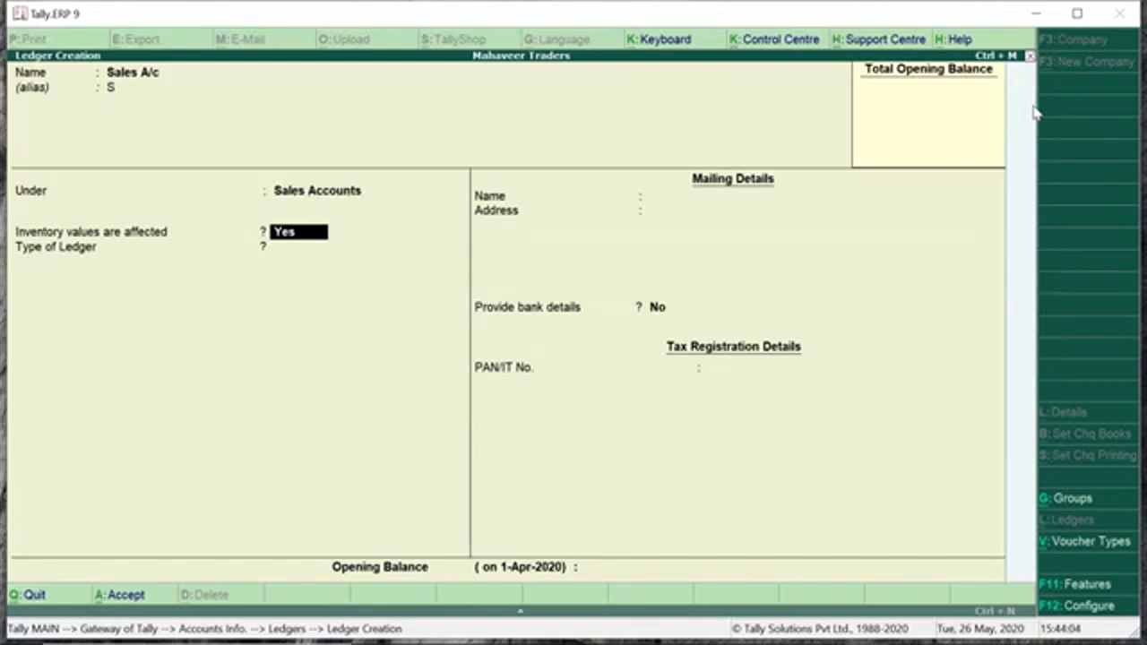
{"action": "key", "text": "ctrl+a"}
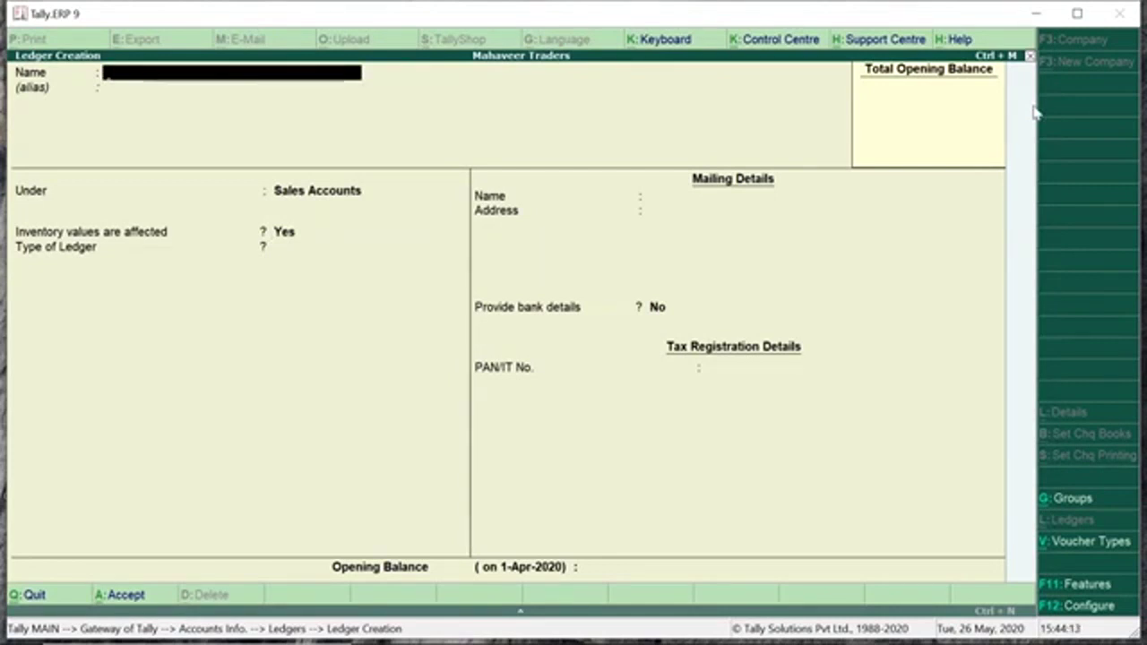
Create IDBI Bank A/c, alias IDBI, under Bank Accounts with Set cheque books set to Yes.
{"action": "type", "text": "IDBI Bank A/"}
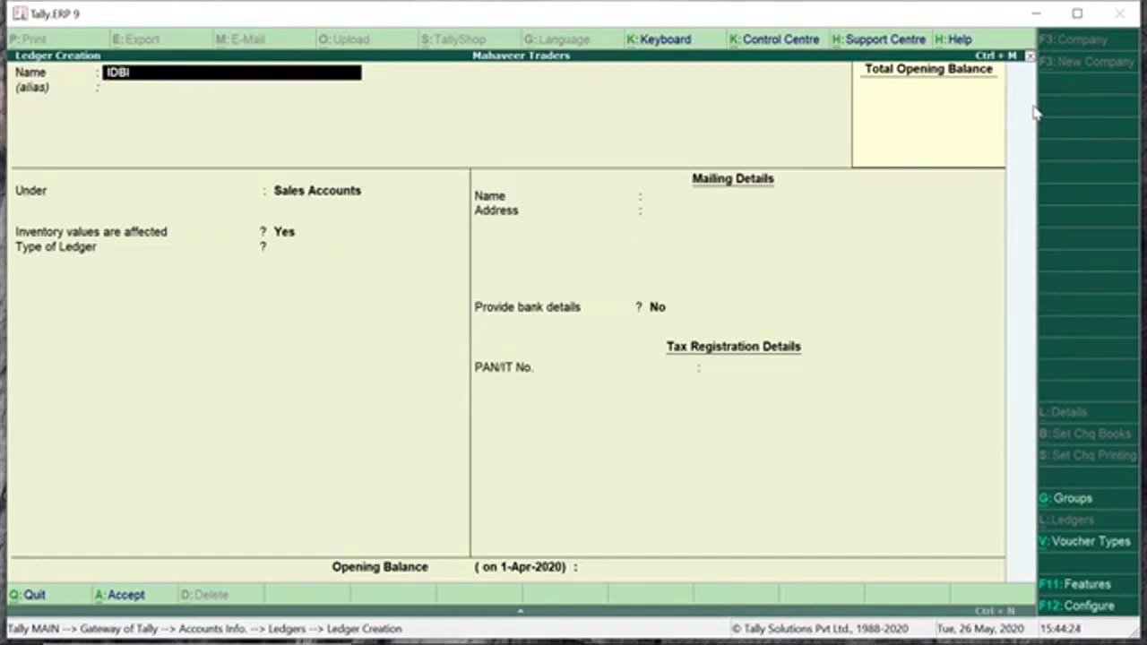
{"action": "type", "text": "c"}
{"action": "key", "text": "Return"}
{"action": "type", "text": "IDBI"}
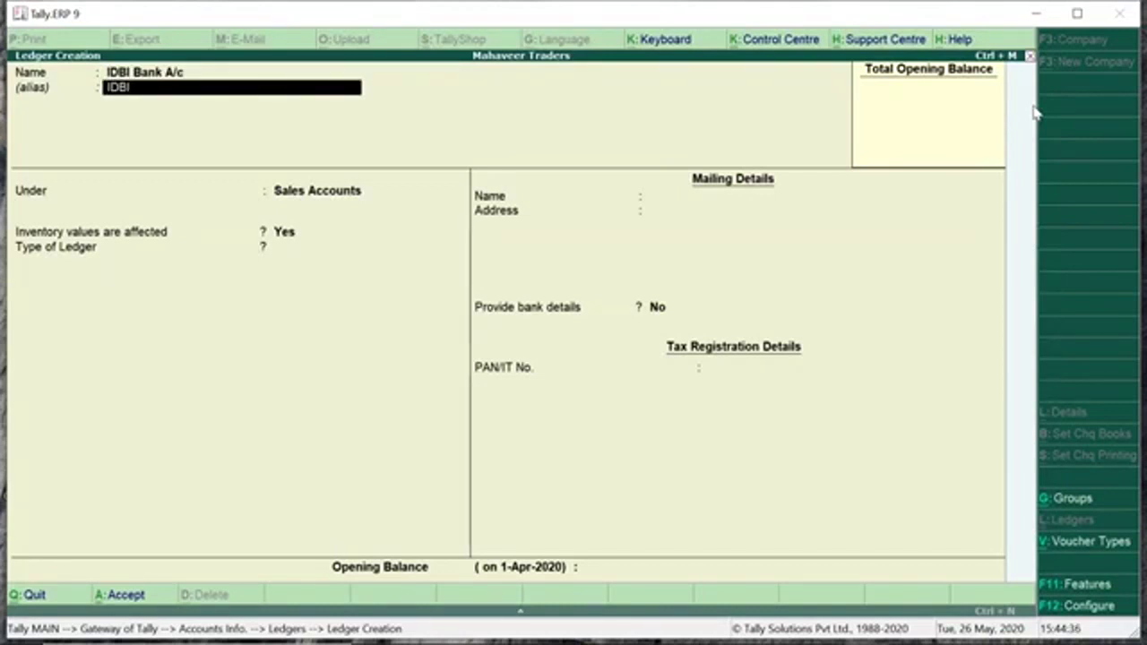
{"action": "key", "text": "Return"}
{"action": "key", "text": "Return"}
{"action": "type", "text": "Bank"}
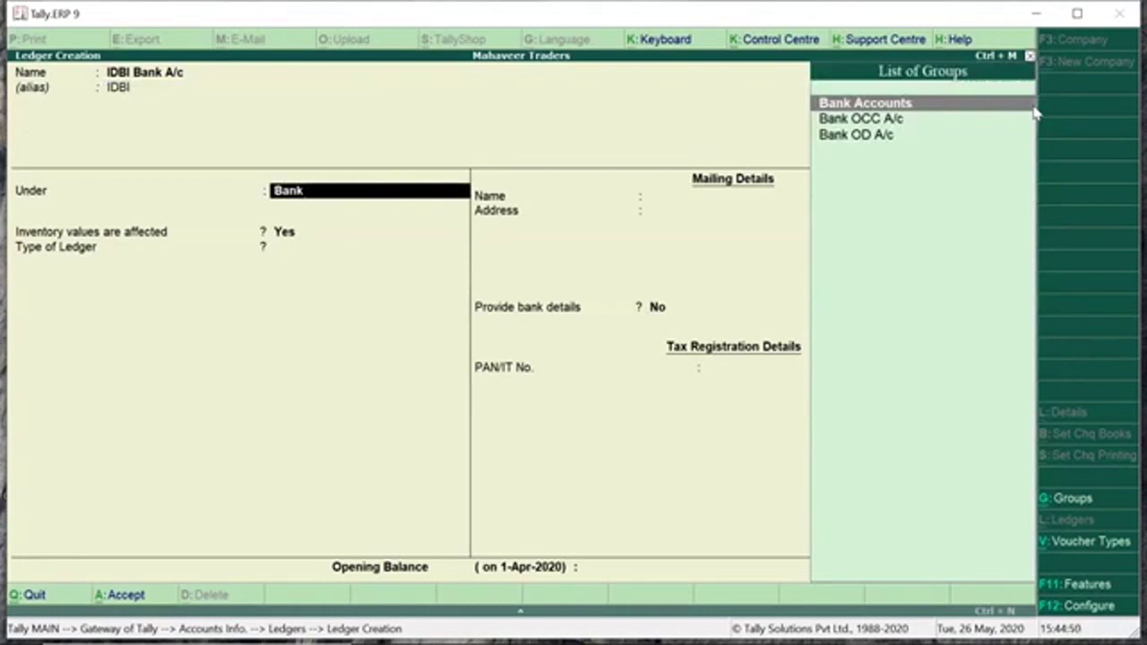
{"action": "key", "text": "Return"}
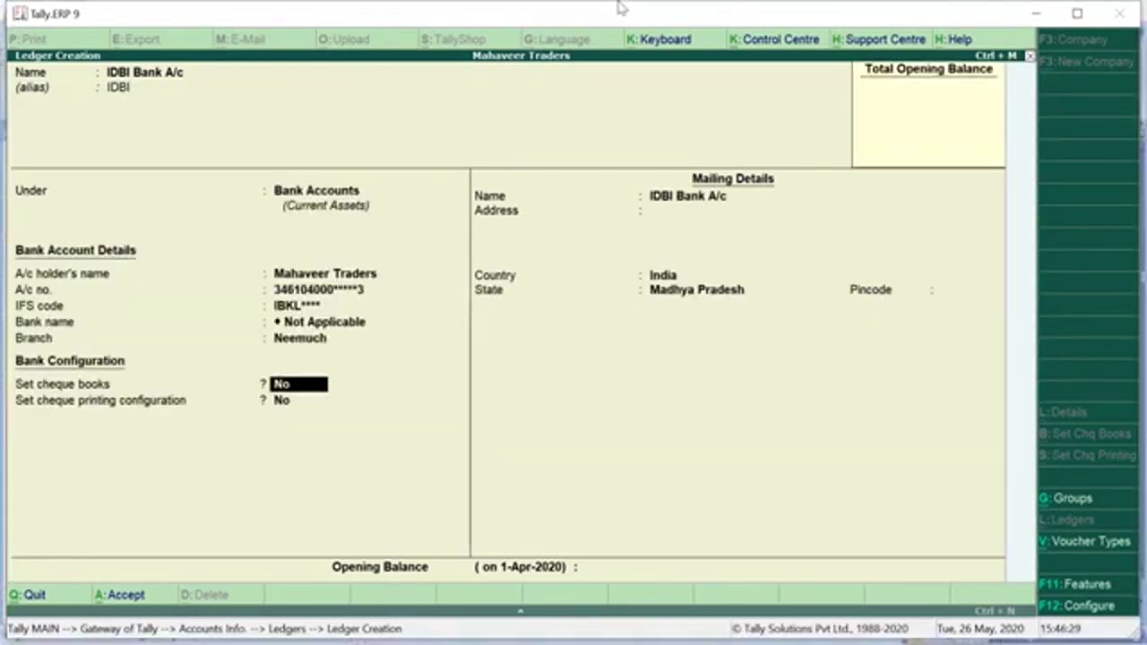
{"action": "type", "text": "y"}
{"action": "key", "text": "Return"}
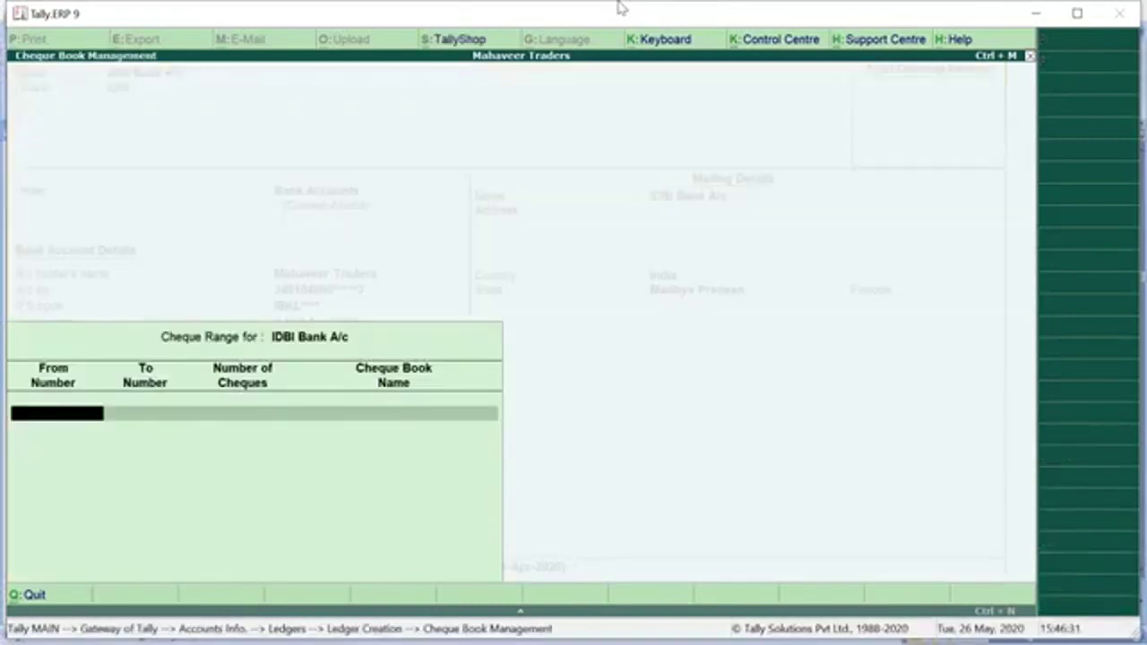